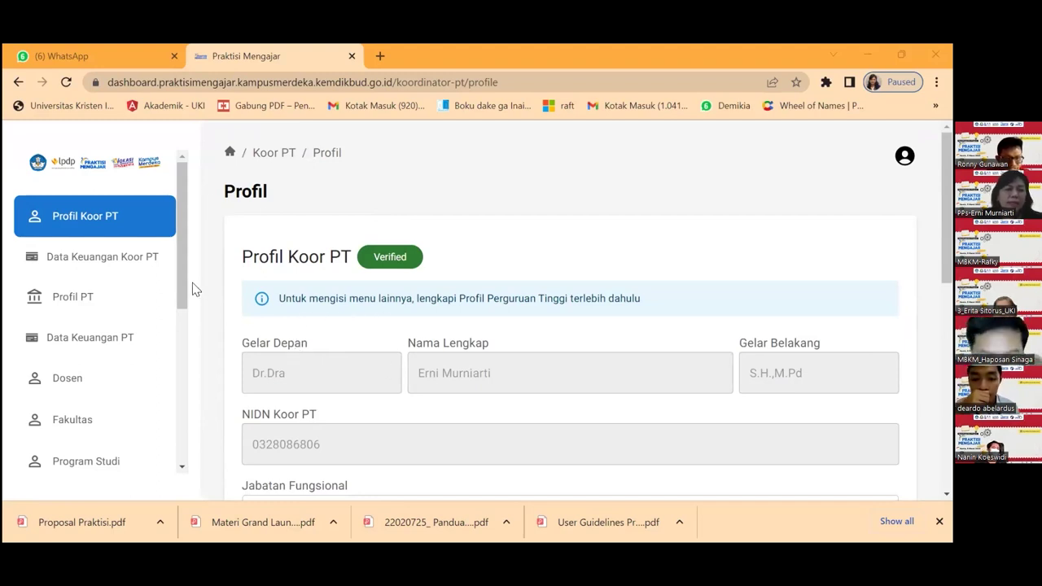
Review the Profil Koor PT form, then open Data Keuangan PT and look through its bank details and document sections.
scroll(401, 376, "down", 10)
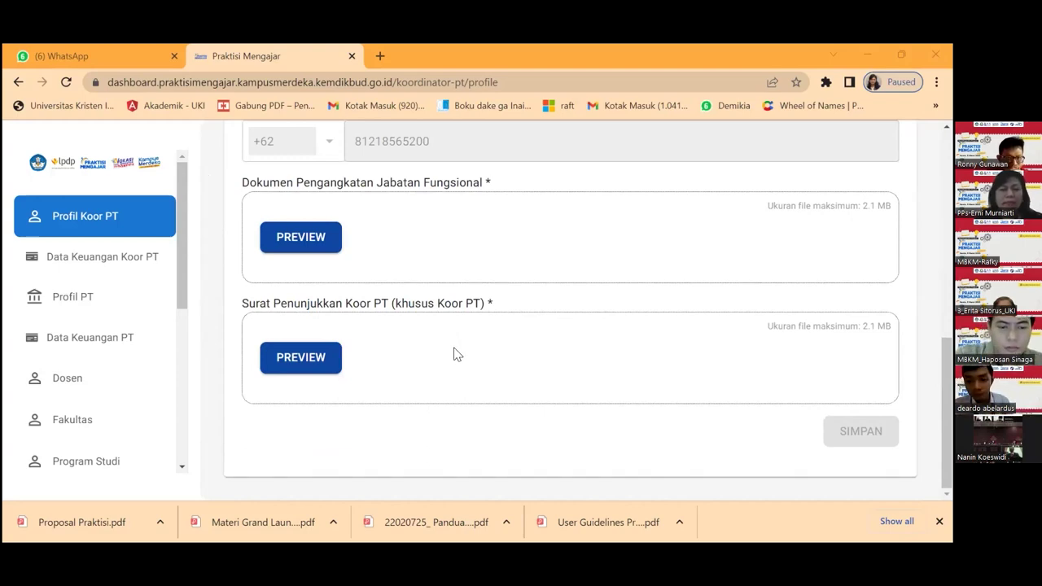
scroll(468, 353, "up", 5)
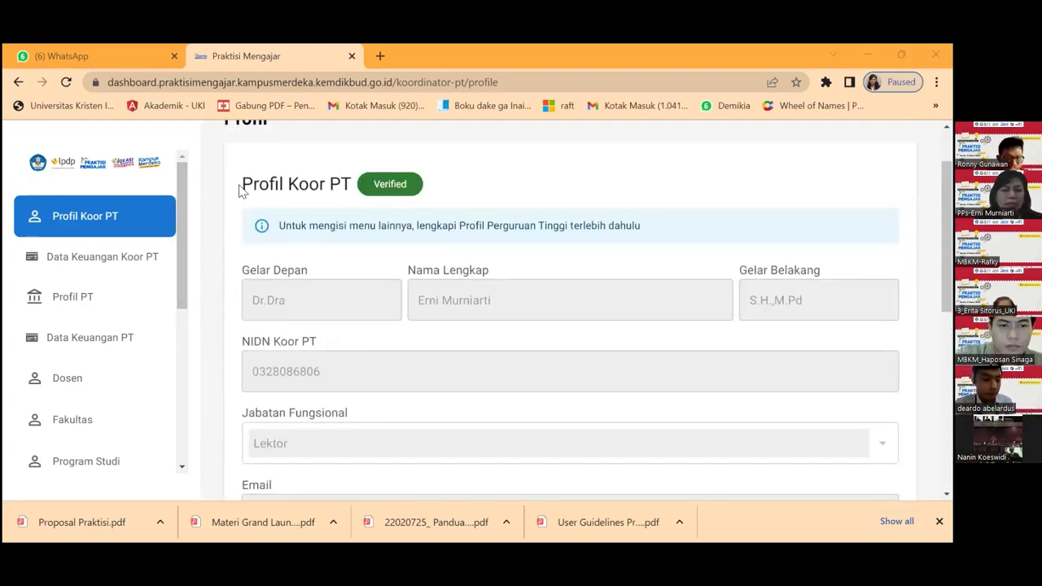
left_click(106, 340)
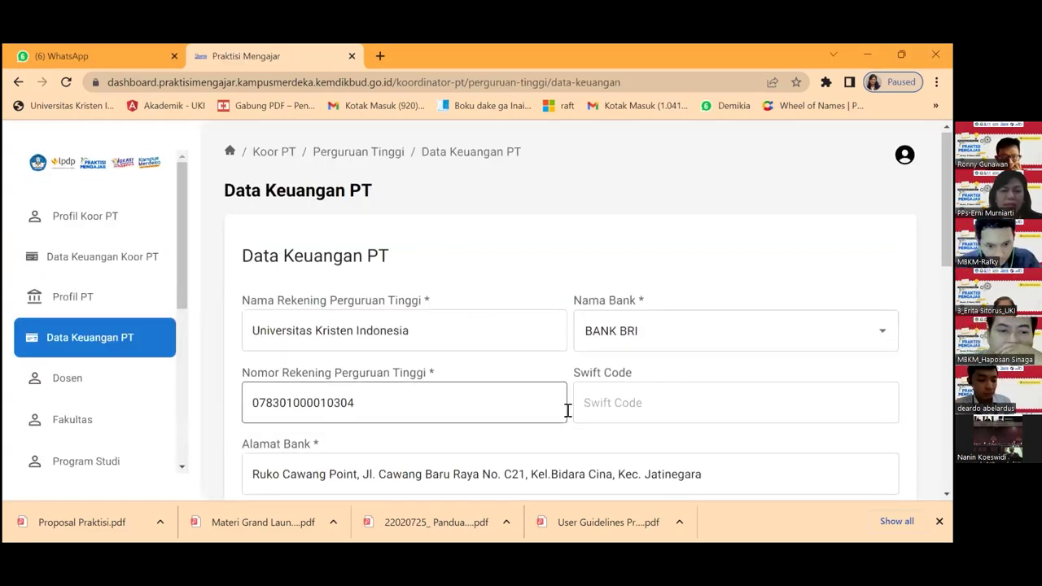
scroll(567, 410, "down", 6)
scroll(567, 410, "down", 4)
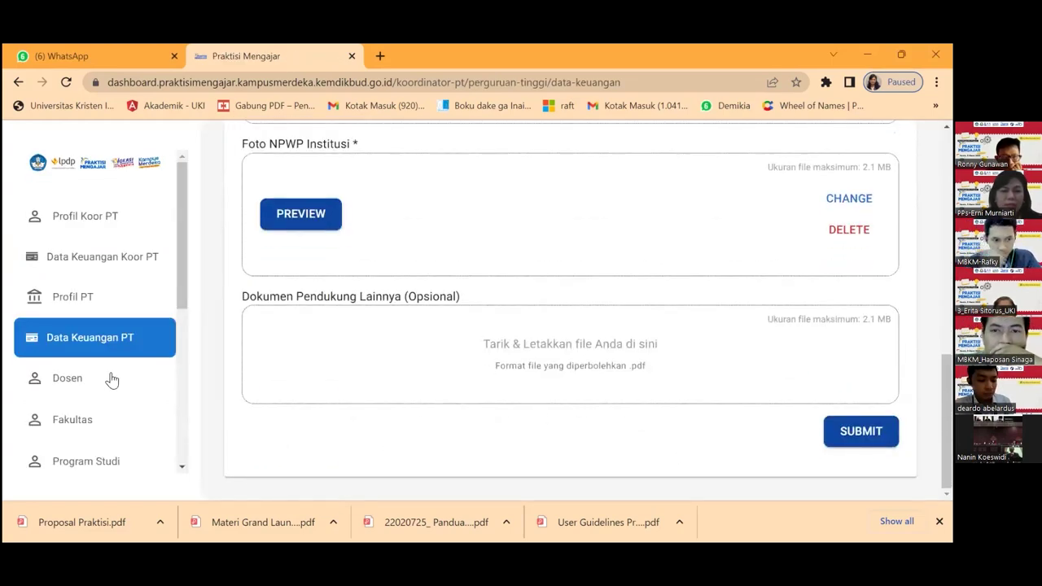
Open the Dosen list and examine the first page of registered lecturers, including the role and university columns.
left_click(79, 381)
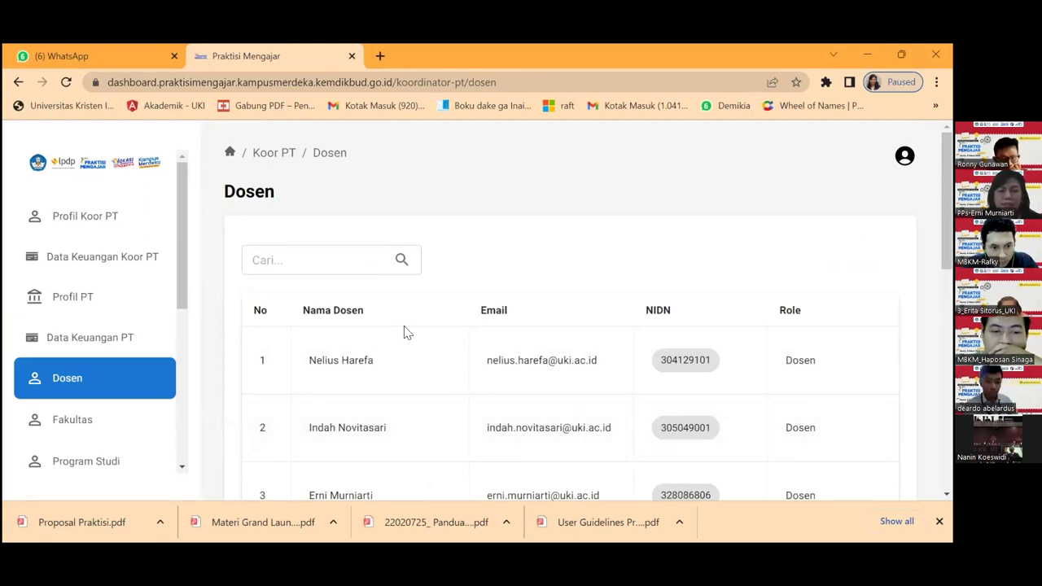
scroll(472, 405, "down", 8)
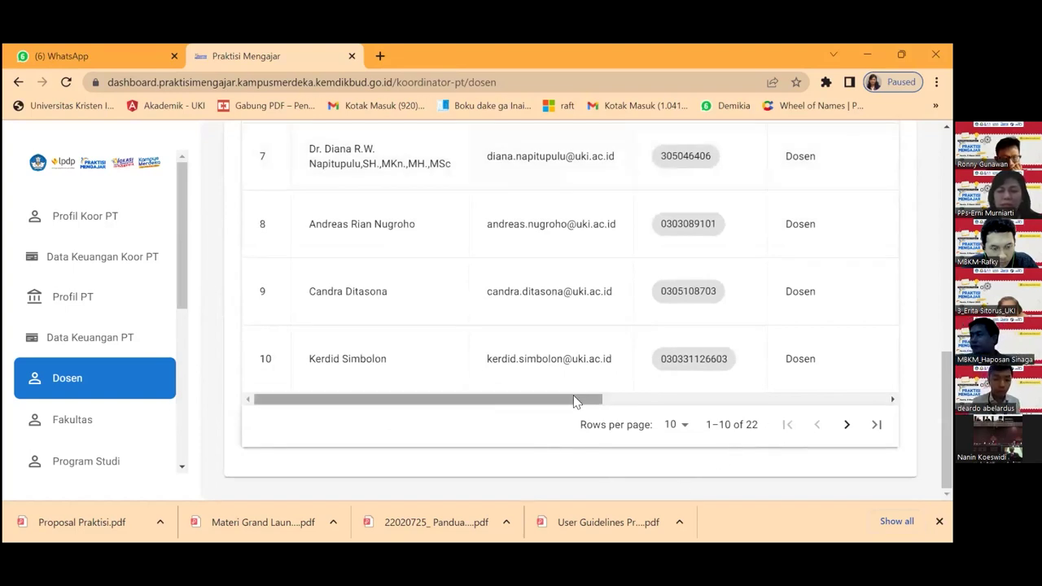
left_click_drag(566, 400, 397, 361)
scroll(366, 317, "up", 5)
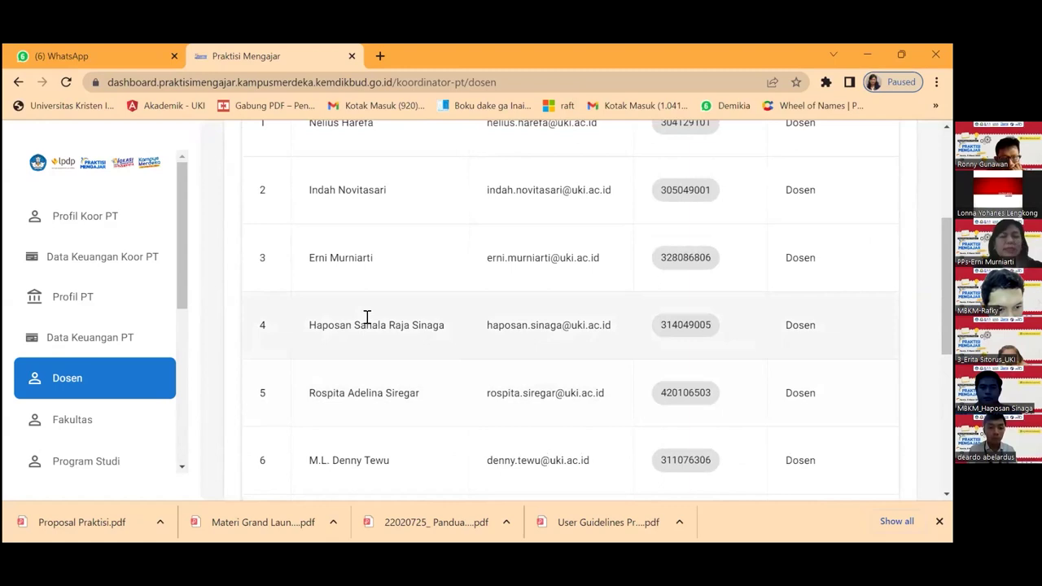
scroll(340, 344, "up", 3)
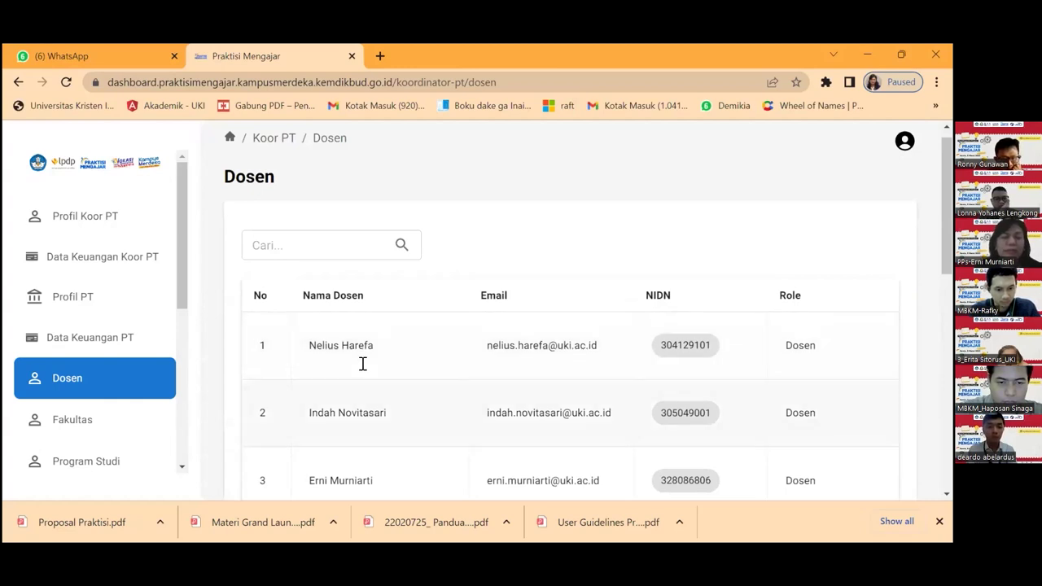
scroll(404, 401, "down", 2)
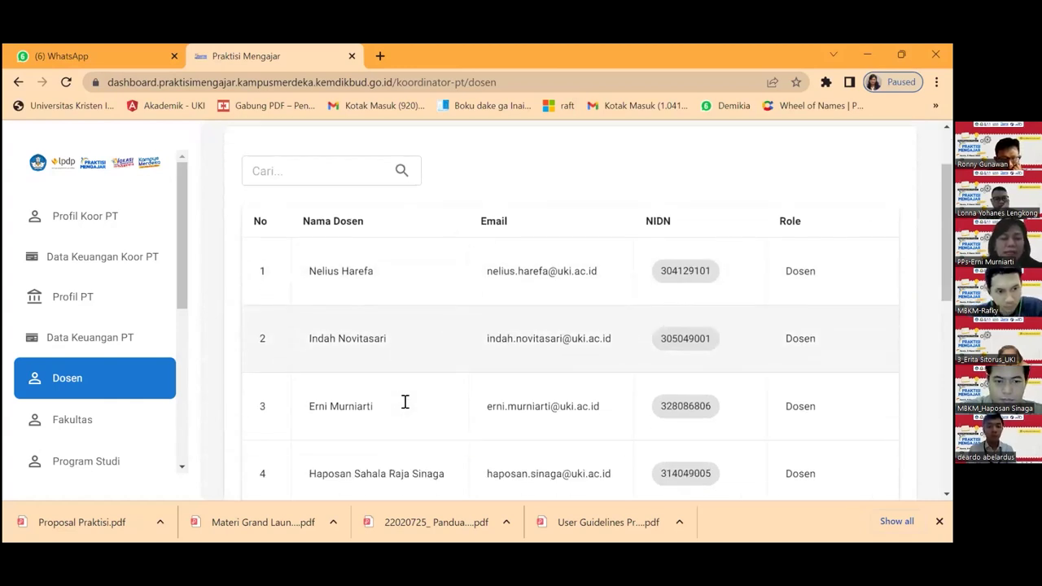
scroll(405, 402, "up", 2)
scroll(405, 401, "down", 1)
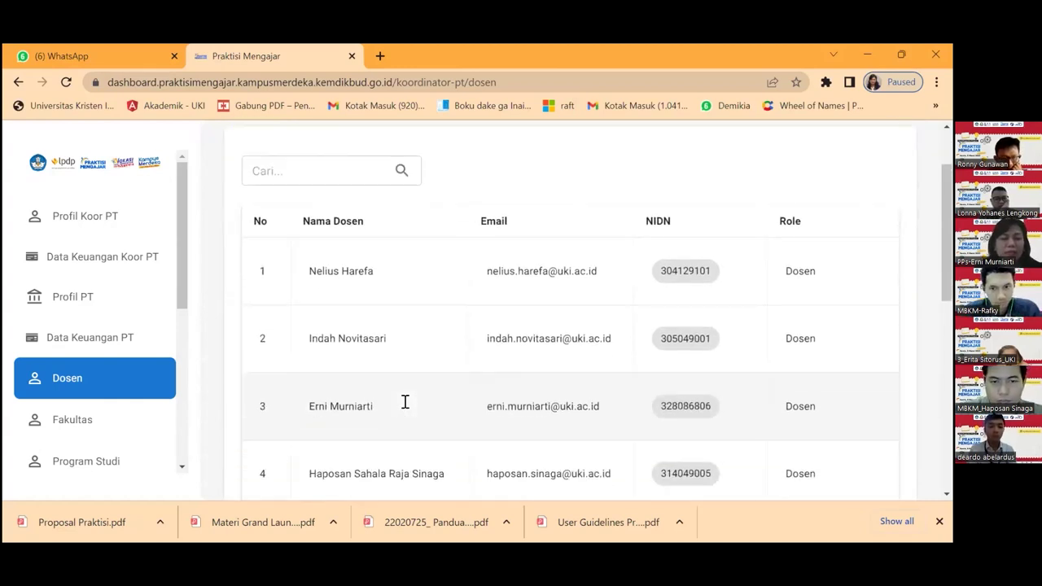
scroll(406, 401, "down", 3)
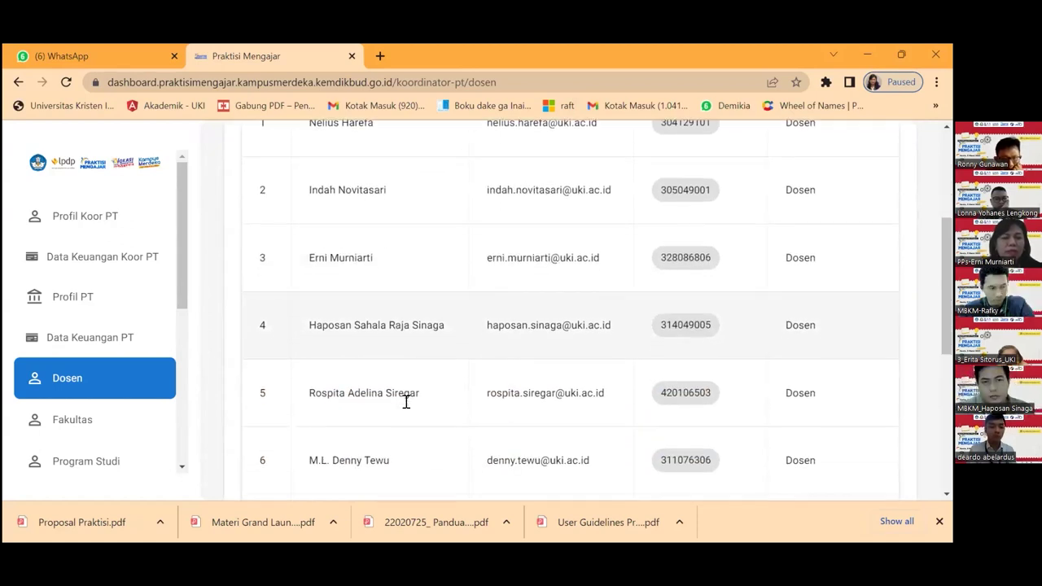
scroll(406, 401, "down", 1)
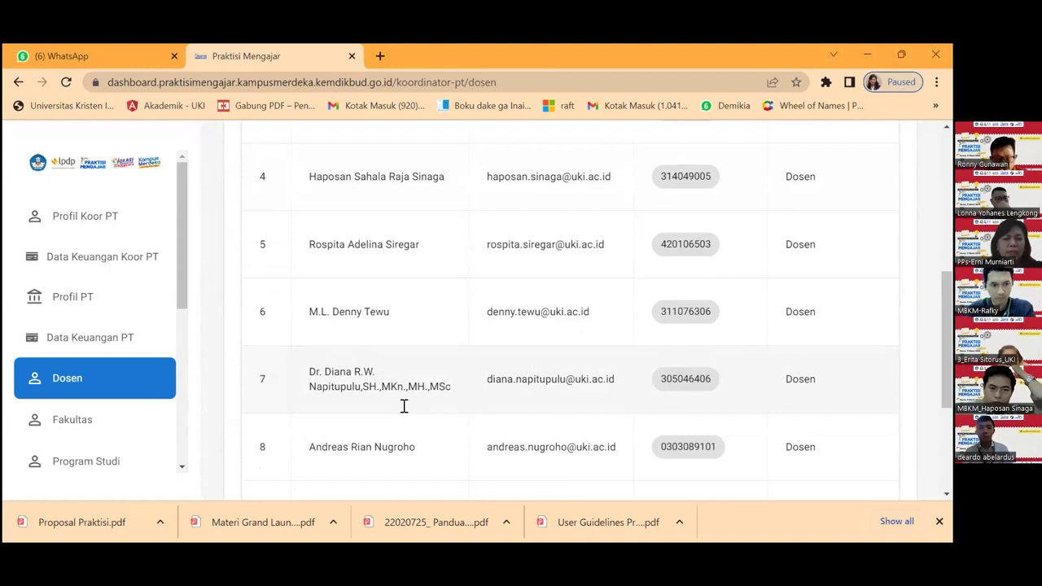
scroll(404, 403, "down", 2)
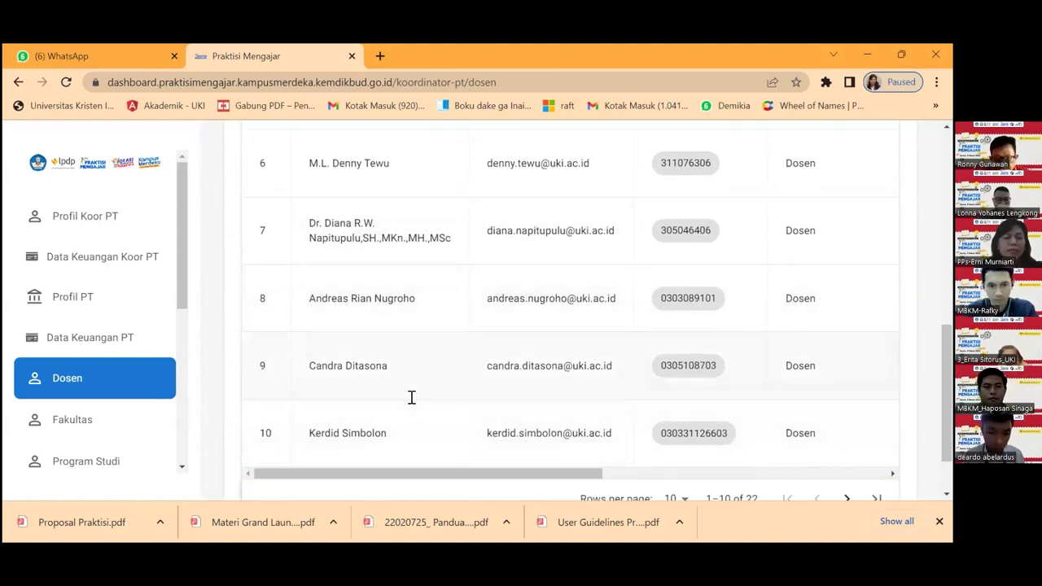
scroll(411, 397, "down", 1)
left_click_drag(389, 402, 556, 421)
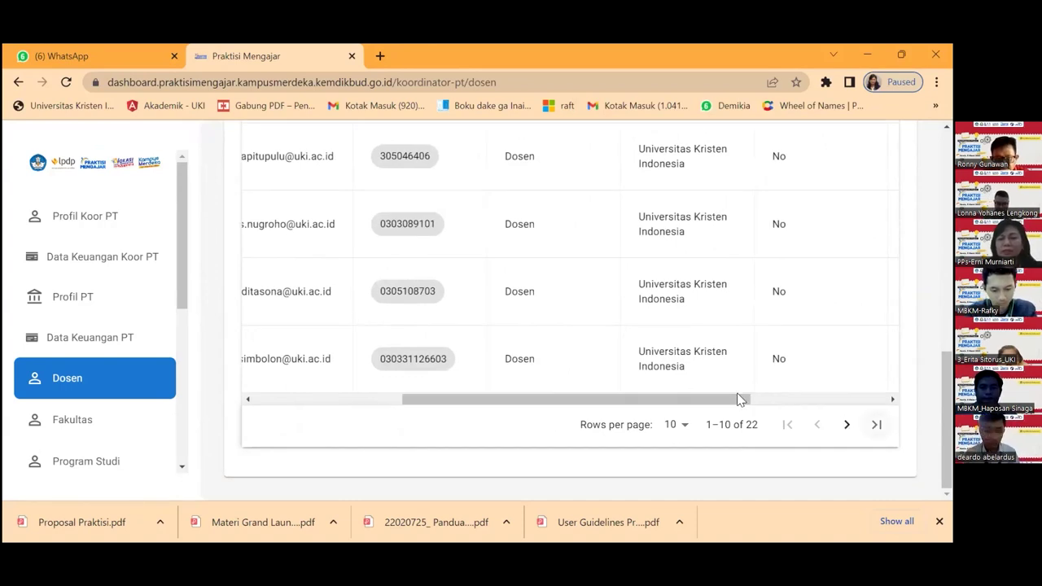
left_click_drag(739, 399, 581, 400)
Show the second page of the Dosen list and examine its lecturers, including their verification status and List RKK columns.
scroll(468, 359, "up", 8)
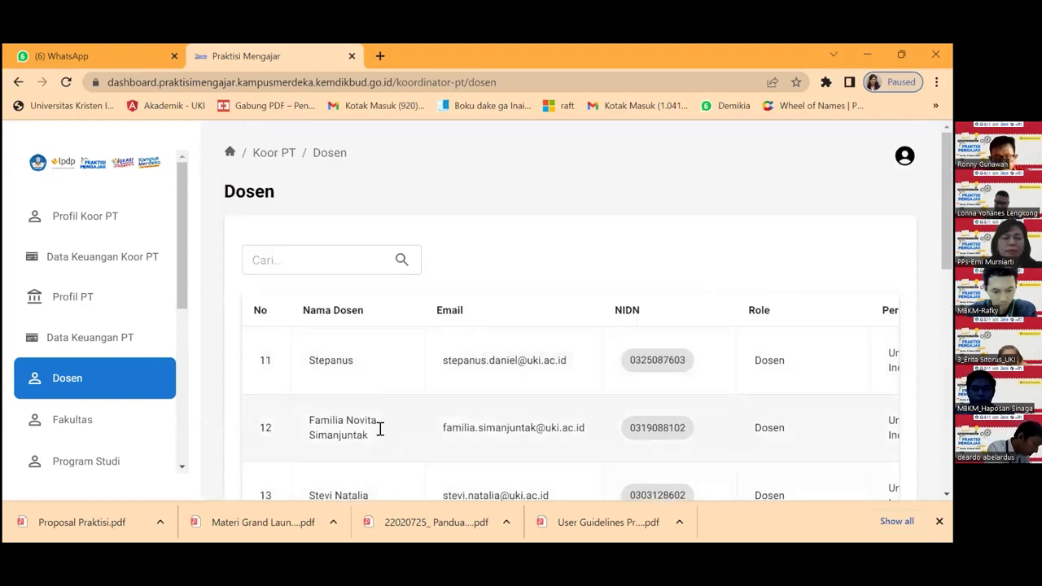
scroll(379, 428, "down", 3)
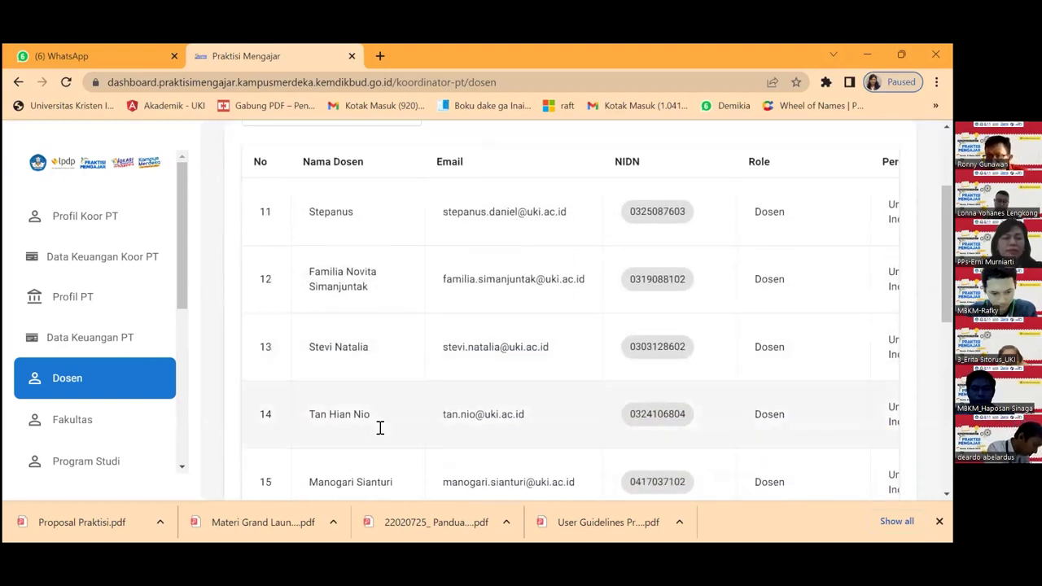
scroll(380, 428, "down", 2)
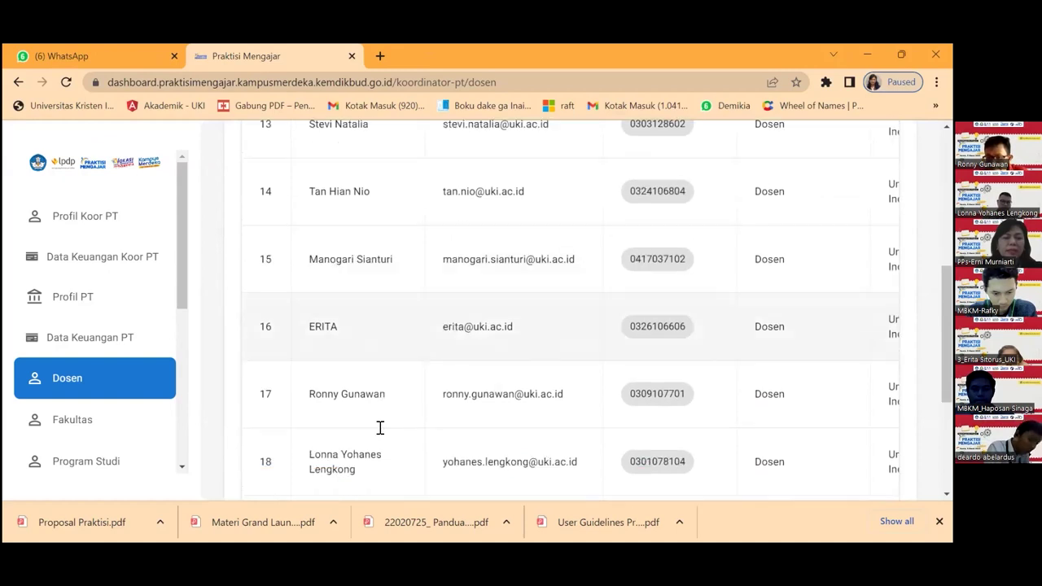
scroll(379, 428, "down", 1)
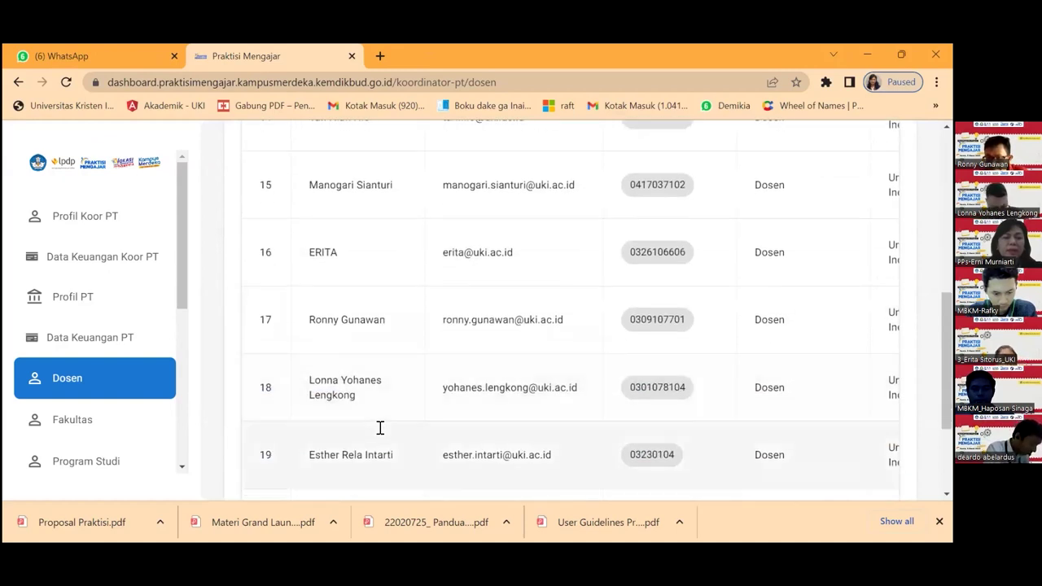
scroll(379, 424, "down", 1)
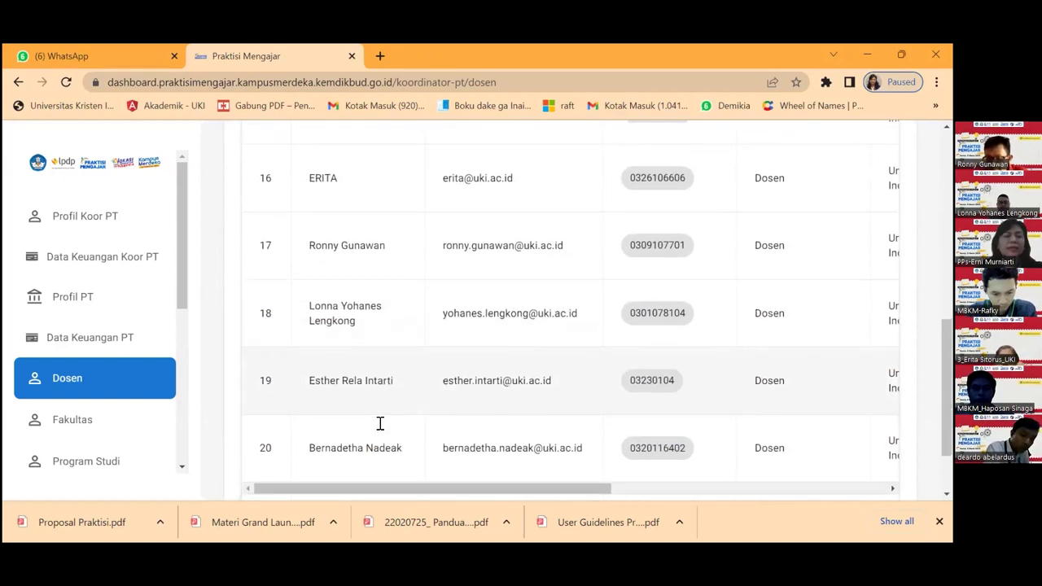
scroll(379, 423, "down", 1)
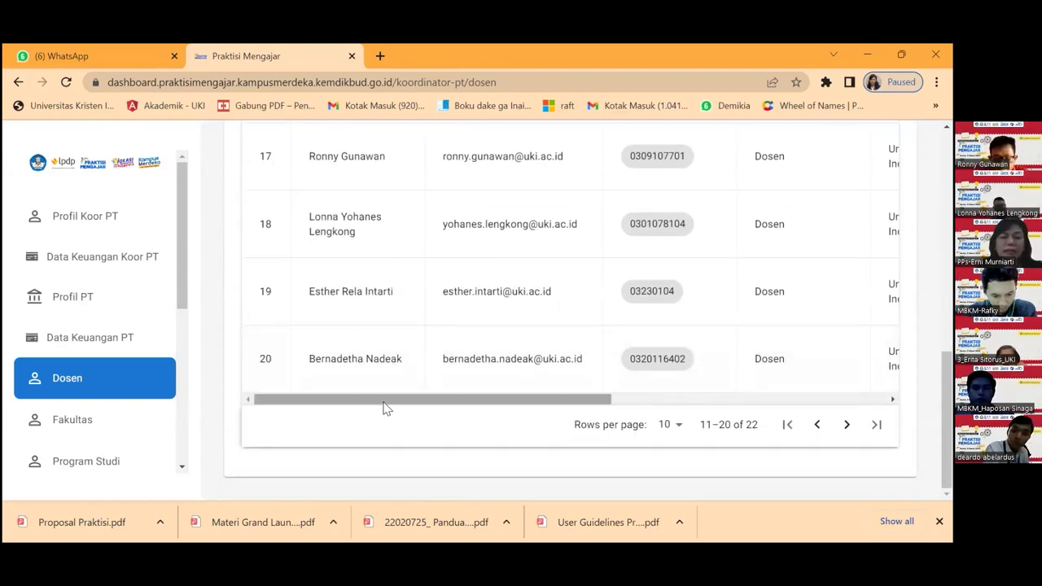
left_click_drag(395, 409, 721, 428)
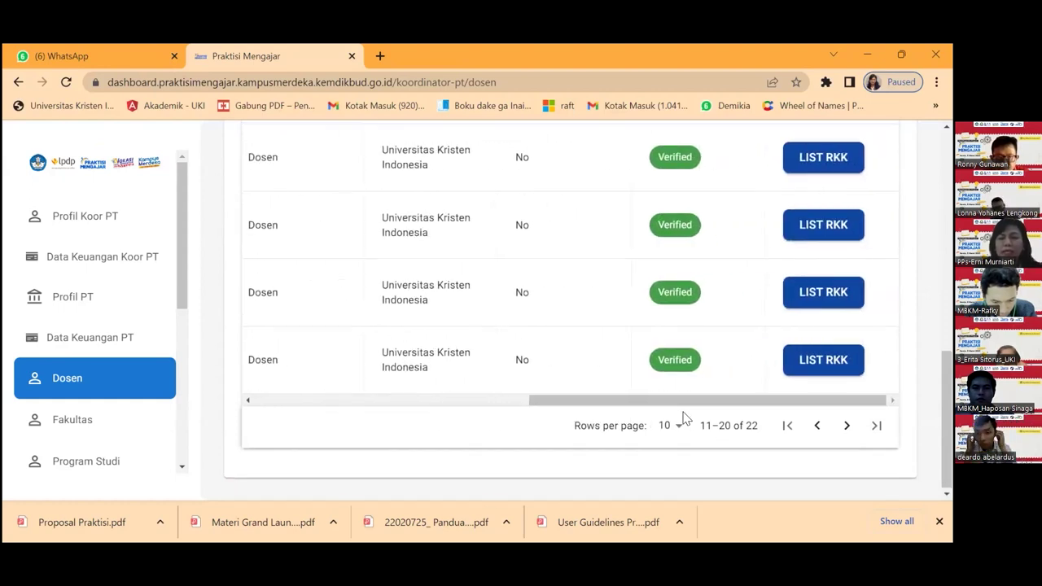
scroll(683, 418, "up", 3)
scroll(683, 417, "up", 2)
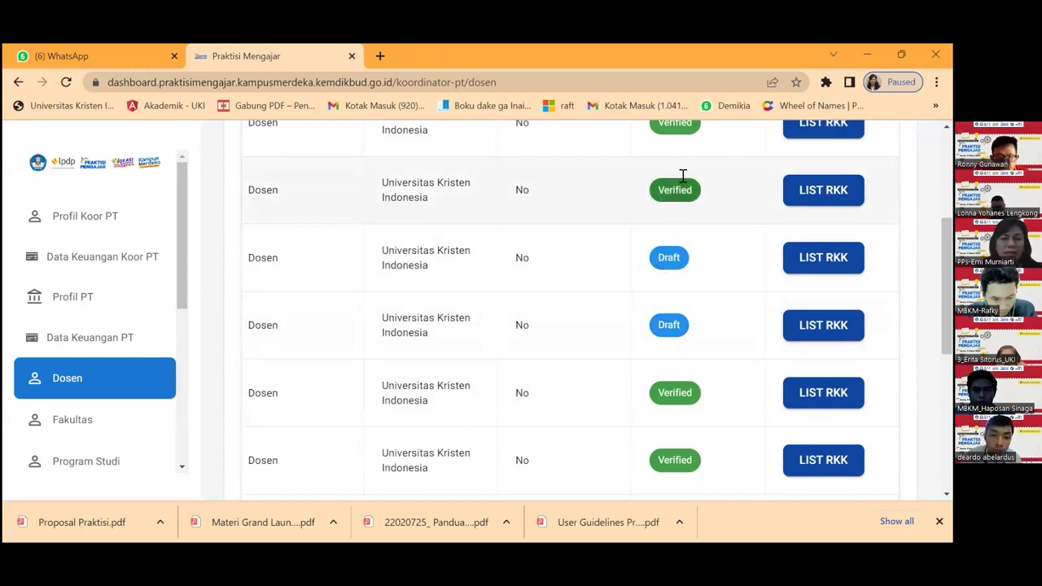
scroll(603, 447, "down", 5)
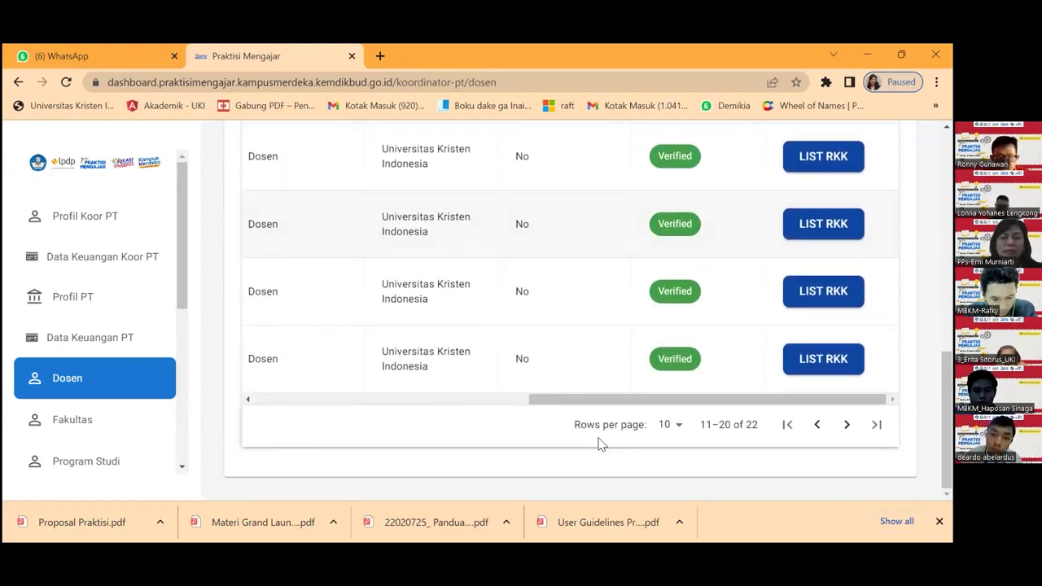
Compare the lecturer names on the second page of the Dosen list with their Verified or Draft statuses.
left_click_drag(595, 394, 383, 419)
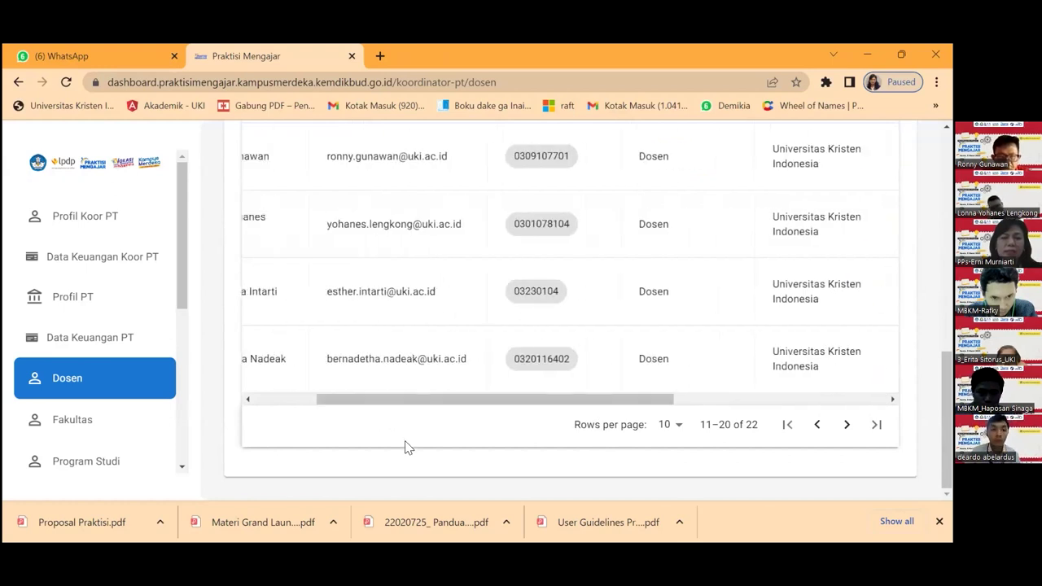
scroll(414, 400, "left", 3)
scroll(418, 372, "up", 5)
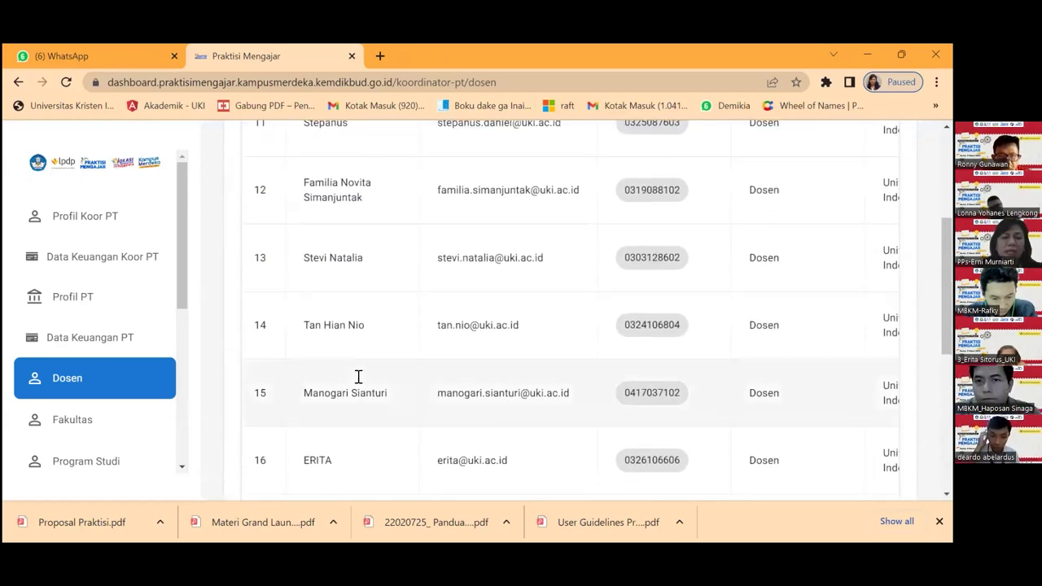
scroll(358, 375, "up", 2)
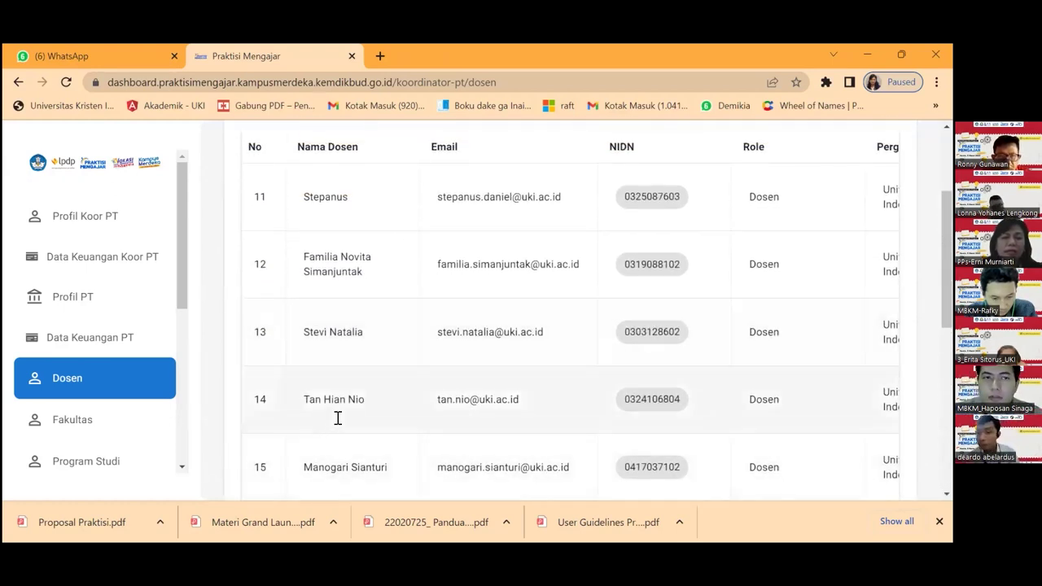
scroll(459, 411, "down", 5)
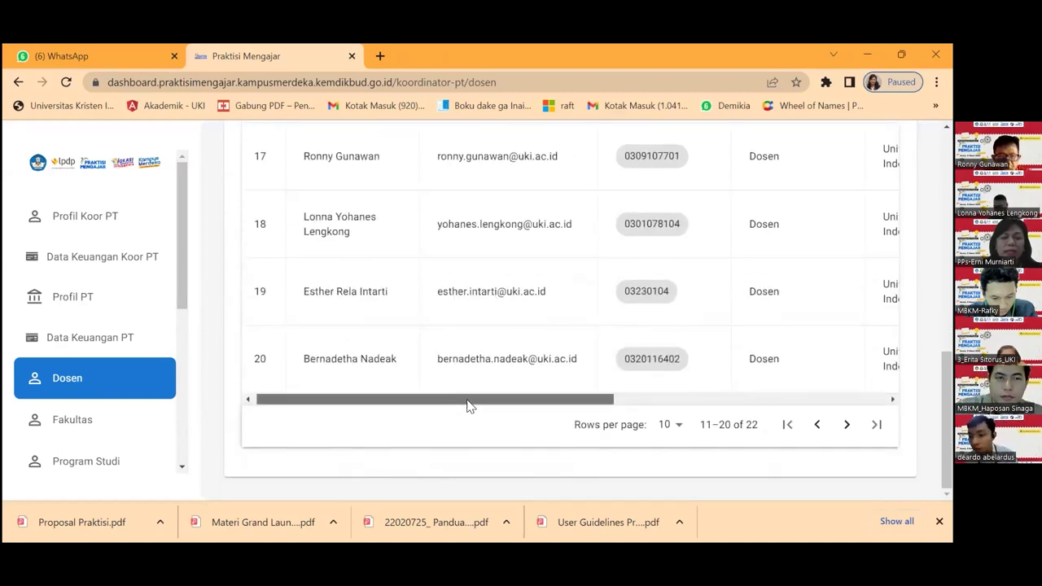
left_click_drag(464, 404, 692, 404)
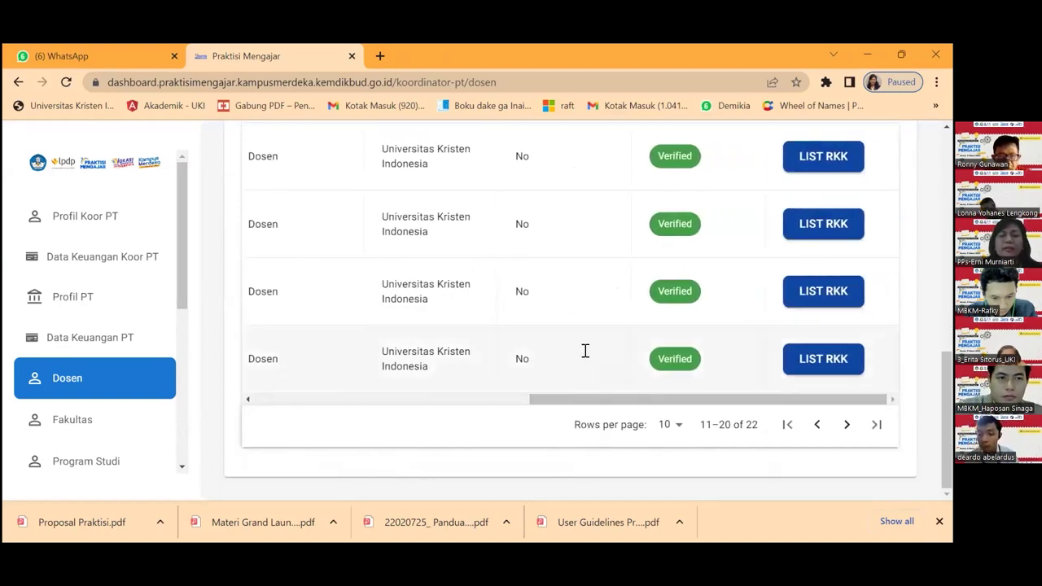
scroll(493, 336, "up", 3)
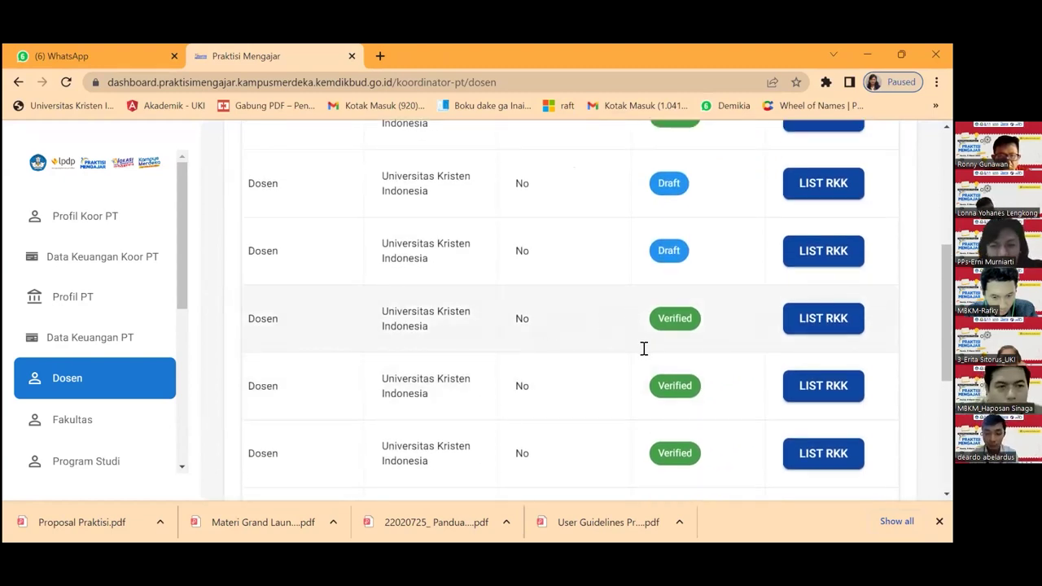
scroll(520, 375, "down", 3)
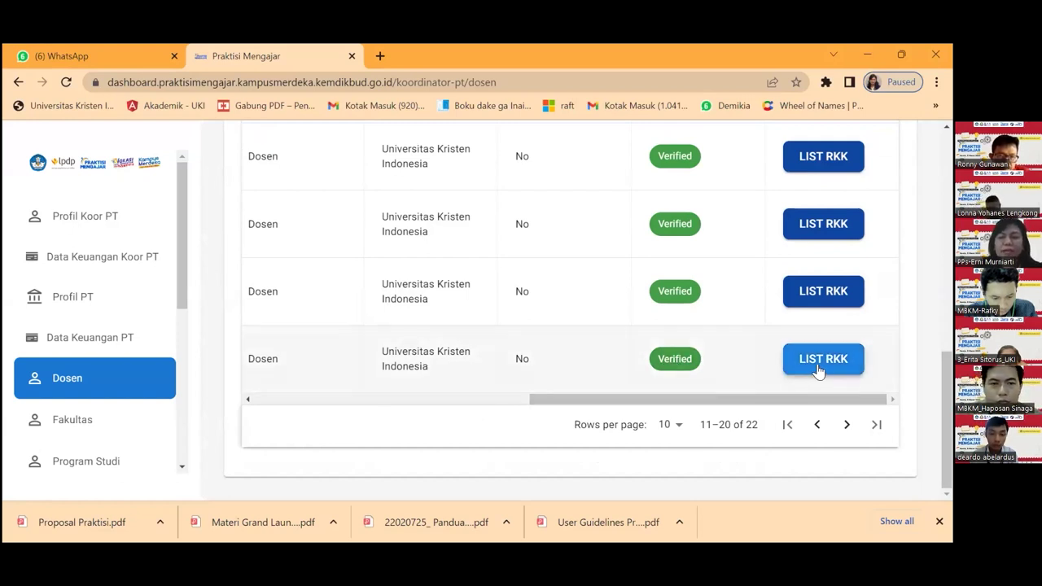
Check which lecturer is in row 20 of the Dosen list and open that lecturer's RKK list.
left_click_drag(575, 399, 228, 406)
left_click_drag(350, 399, 792, 404)
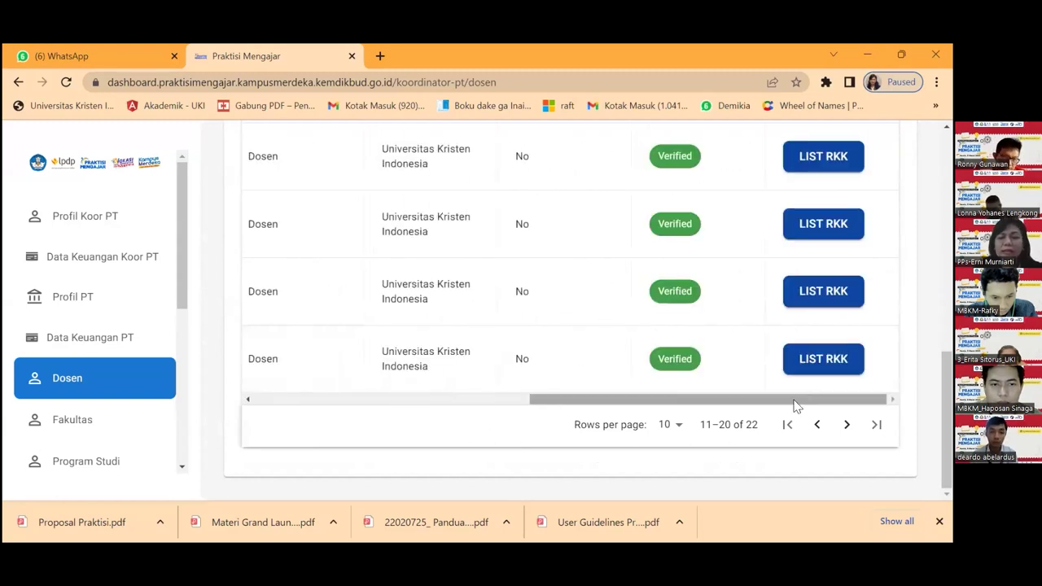
left_click(823, 362)
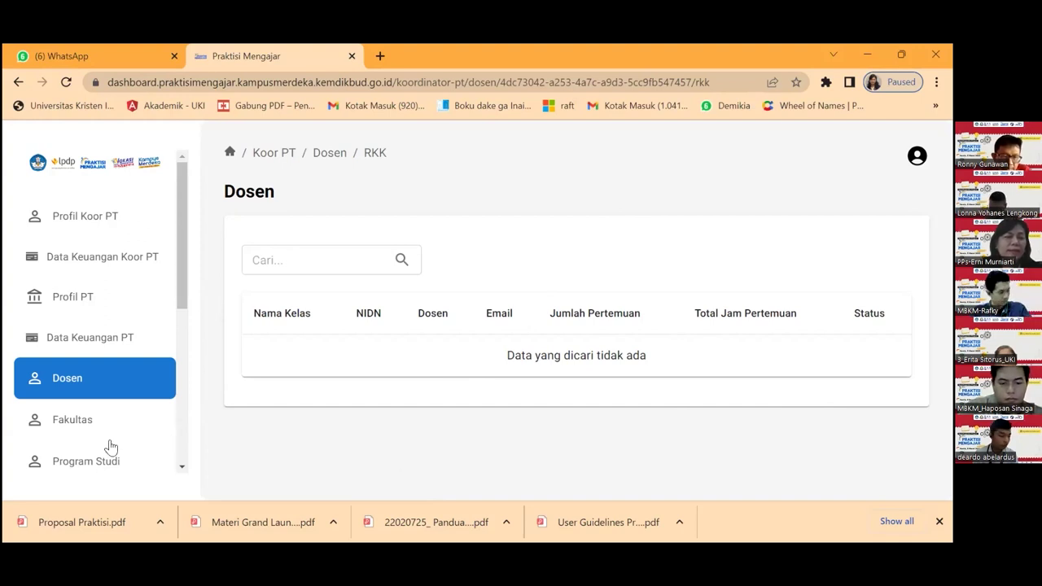
Leave the lecturer's RKK list, open the Fakultas page and view the registered faculties through to the last entry.
left_click(71, 389)
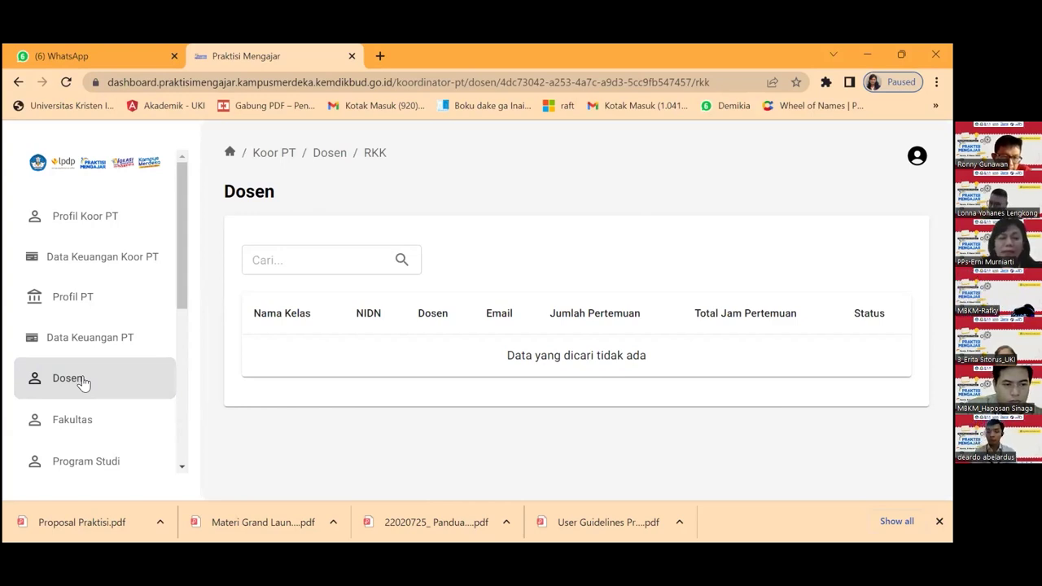
left_click(90, 429)
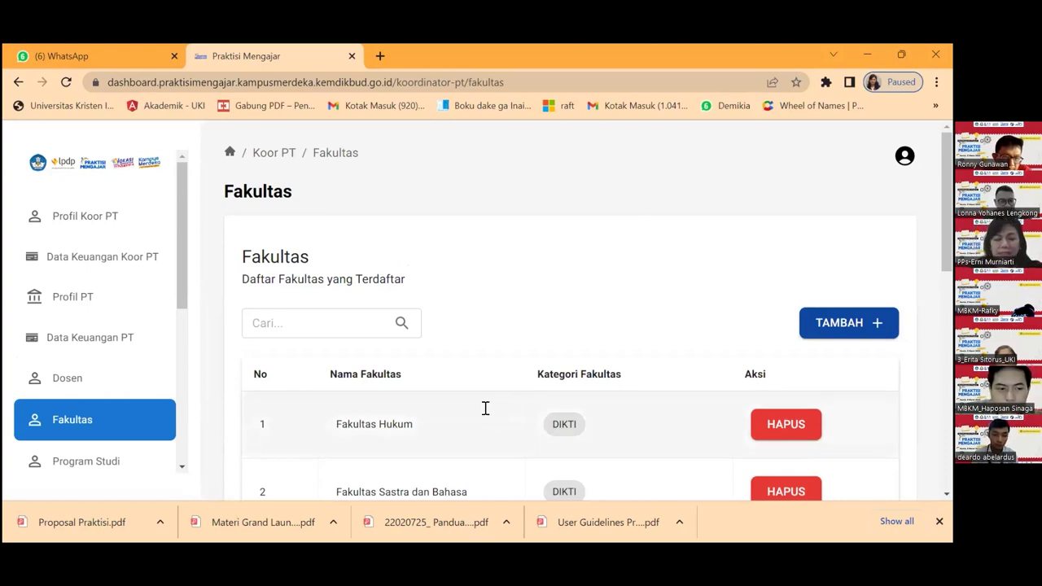
scroll(485, 407, "down", 7)
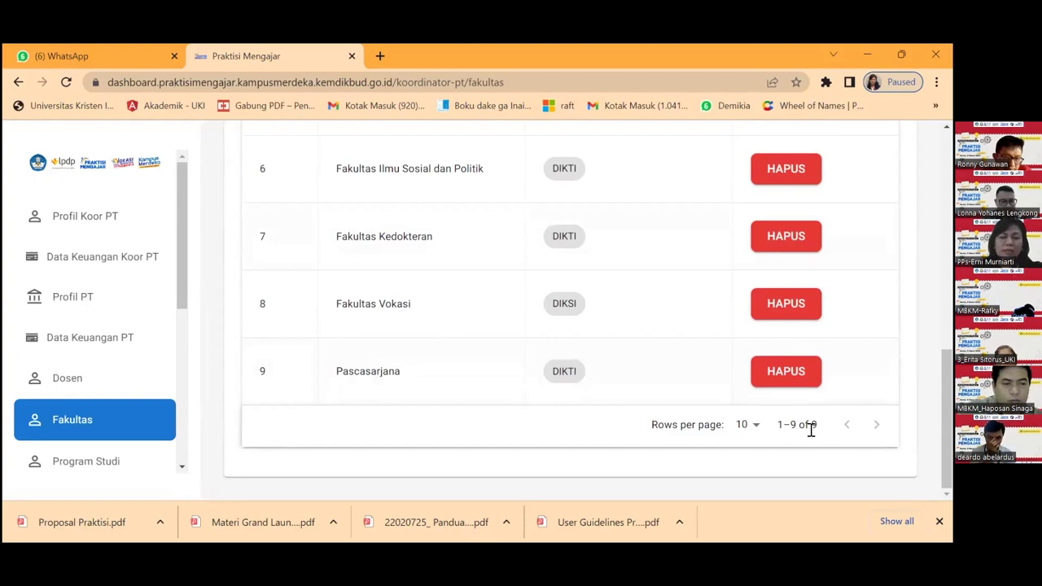
Open the Program Studi page and view the first page of registered study programs through to row 10.
scroll(532, 393, "up", 5)
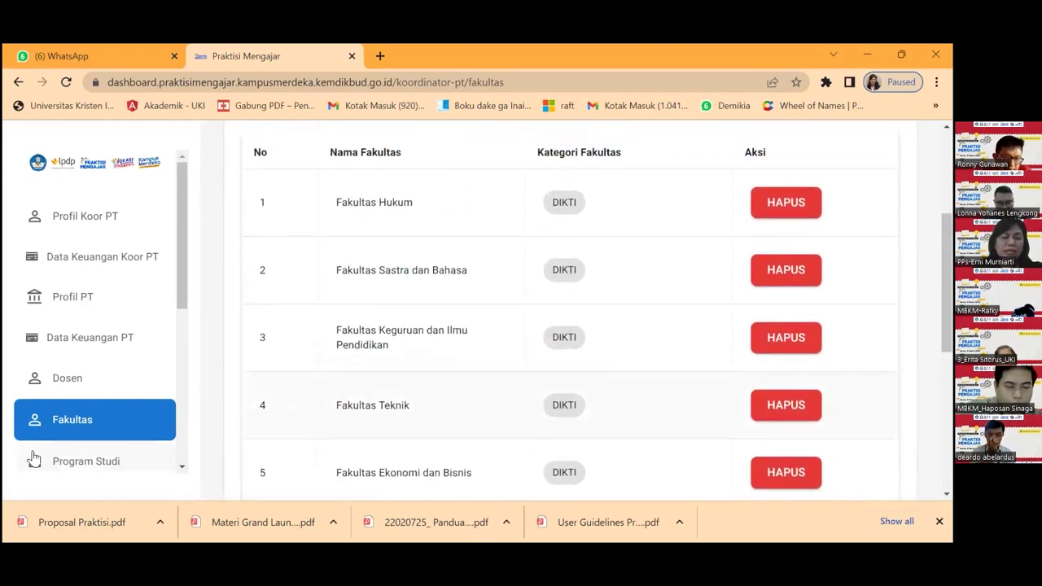
left_click(105, 472)
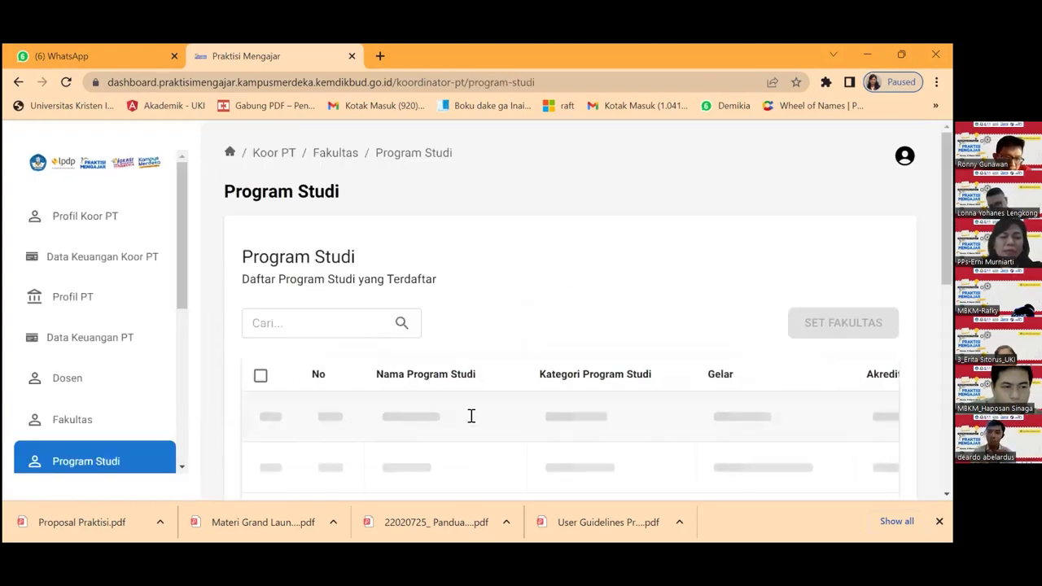
scroll(472, 415, "down", 5)
scroll(463, 399, "down", 4)
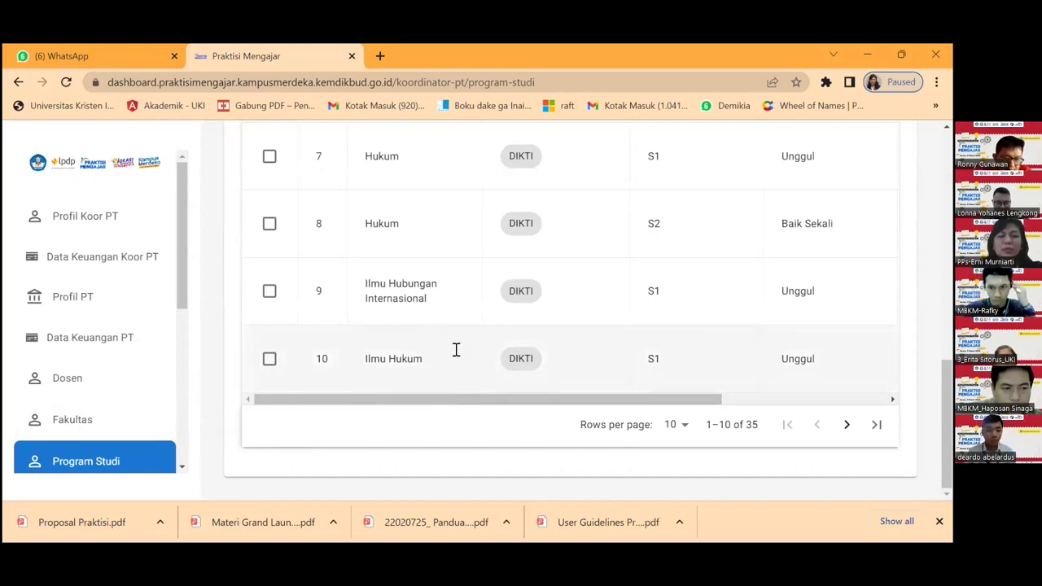
scroll(456, 345, "up", 1)
scroll(456, 344, "up", 5)
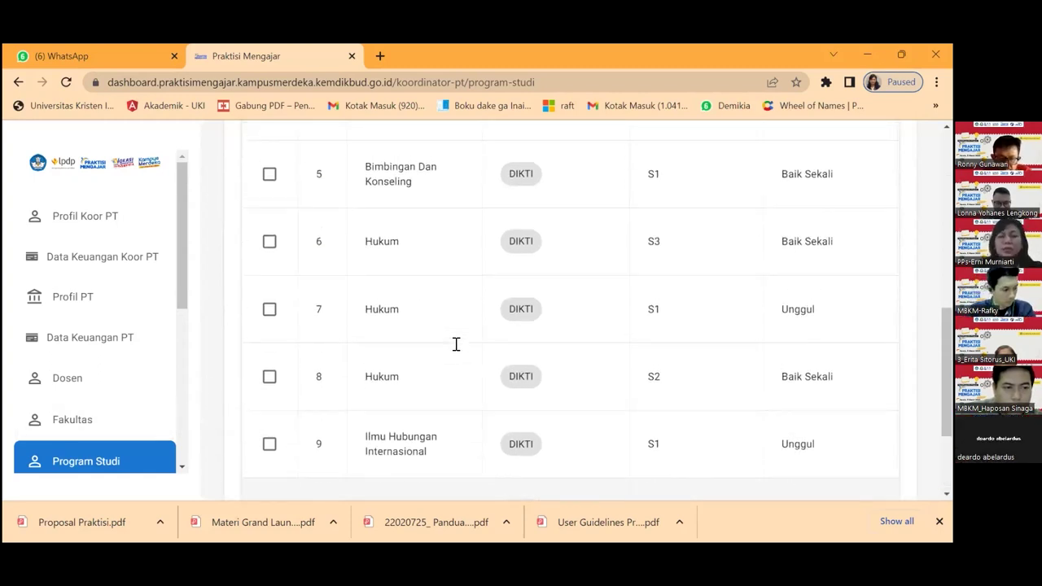
scroll(470, 327, "up", 3)
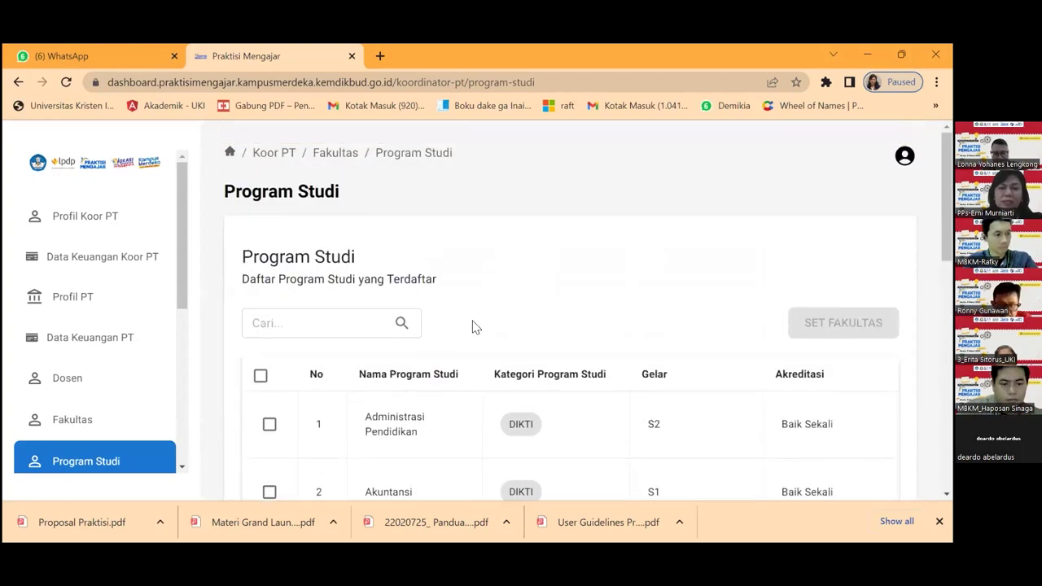
Examine the Hukum entries in rows 6 to 8 of the Program Studi list, comparing their Gelar and Akreditasi values.
scroll(572, 342, "down", 5)
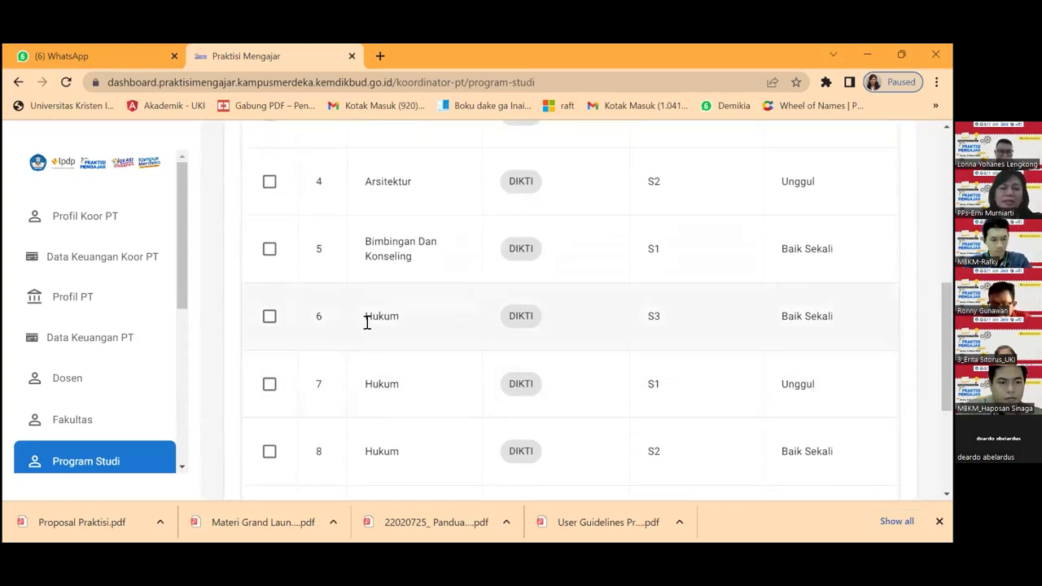
scroll(593, 328, "down", 2)
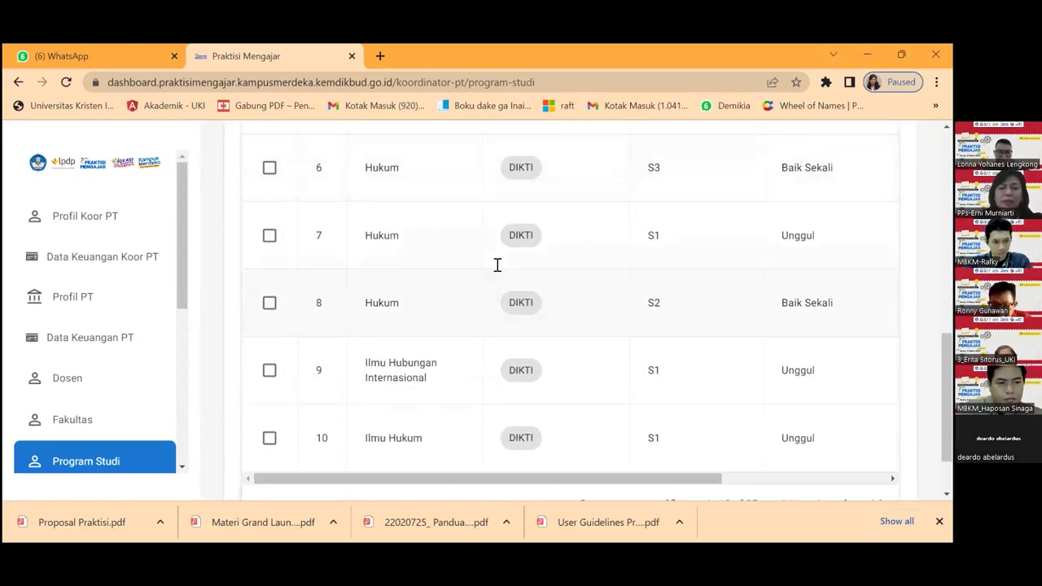
scroll(494, 263, "up", 2)
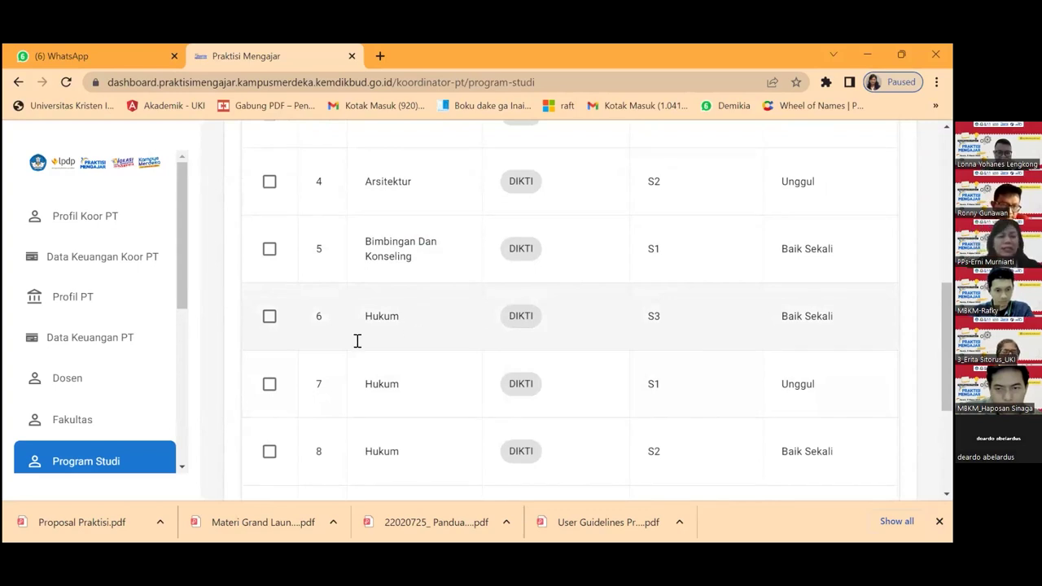
Open the Mata Kuliah page and examine the Hukum Acara Pidana course's status and all of its available actions.
scroll(70, 435, "down", 2)
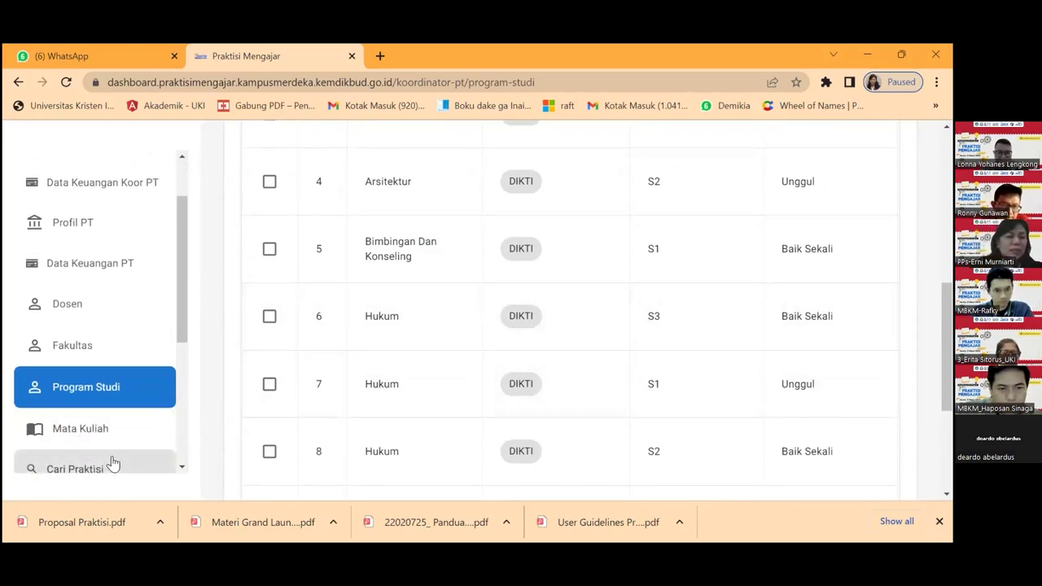
left_click(91, 431)
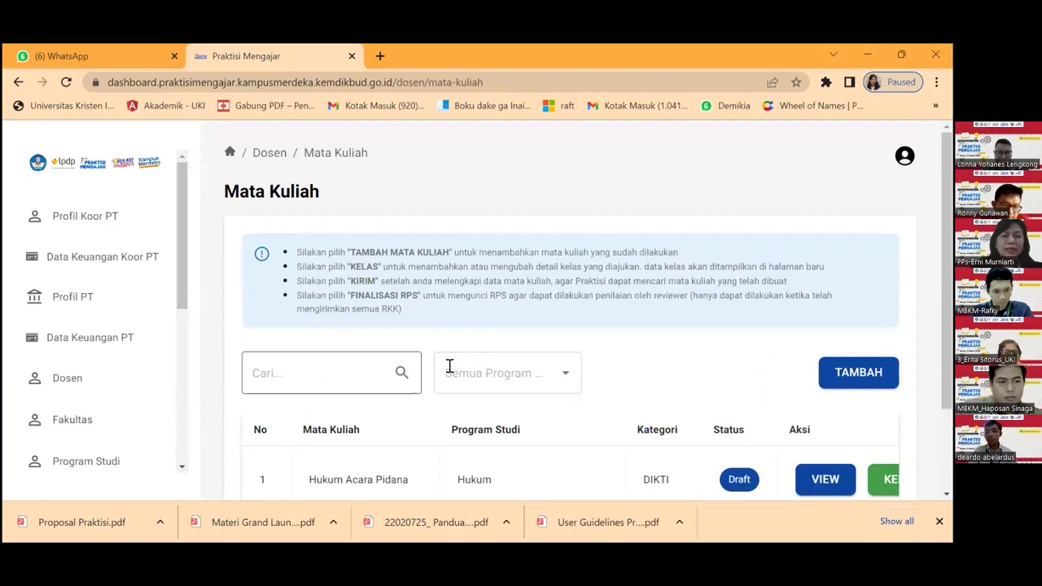
scroll(579, 407, "down", 2)
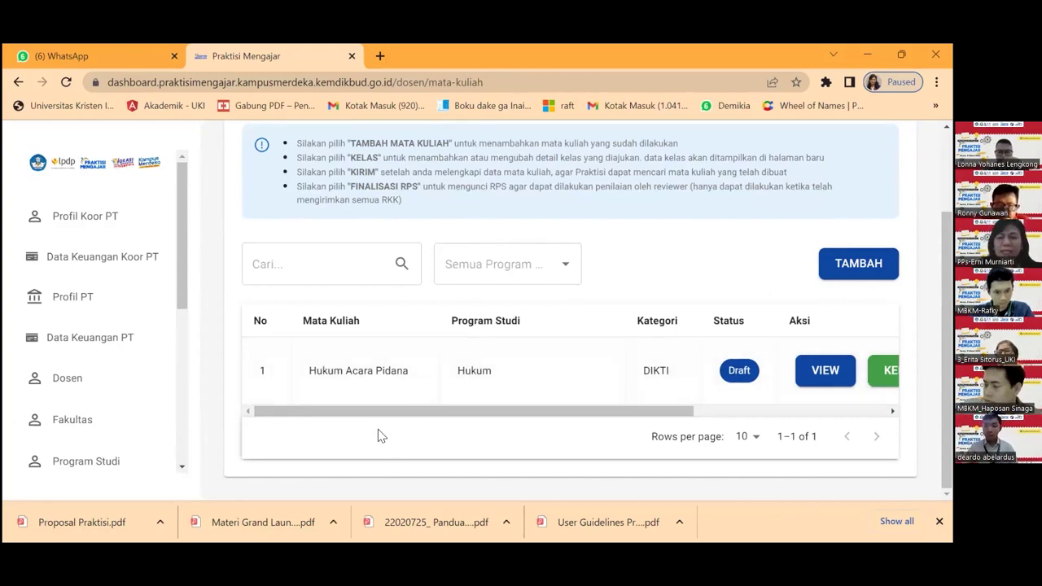
left_click_drag(429, 412, 613, 440)
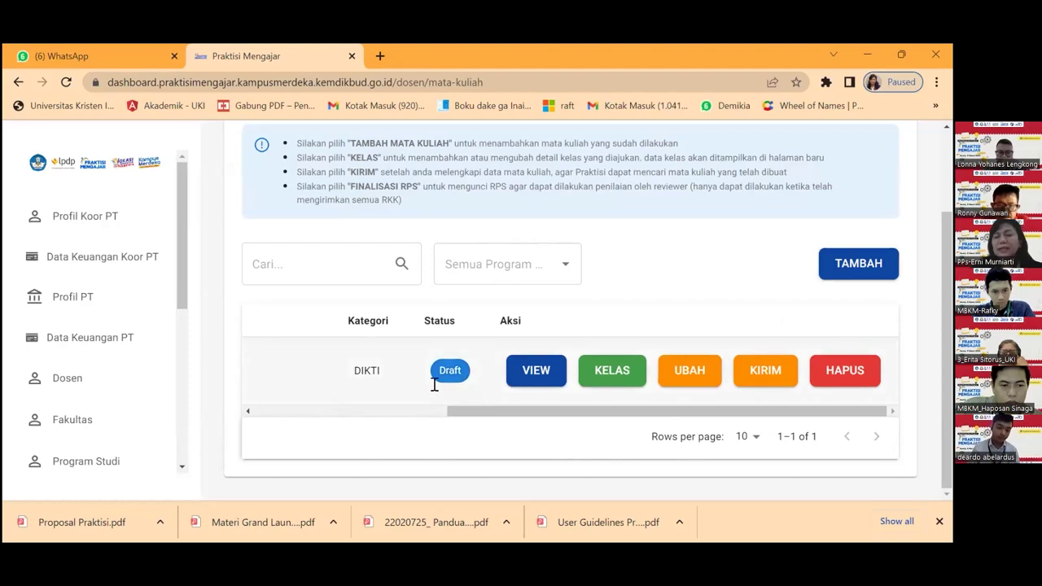
left_click_drag(525, 414, 511, 414)
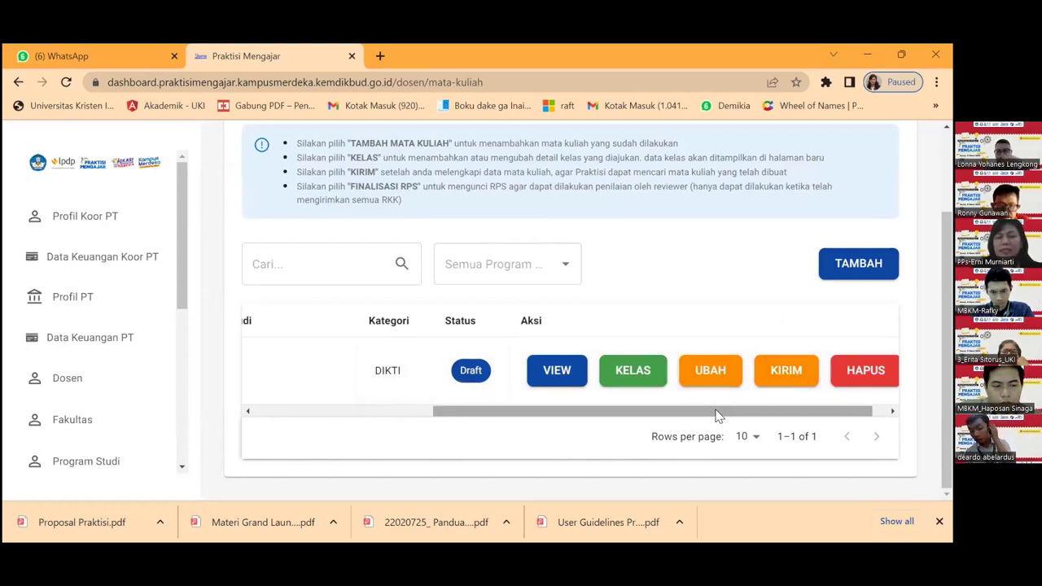
left_click_drag(625, 413, 361, 397)
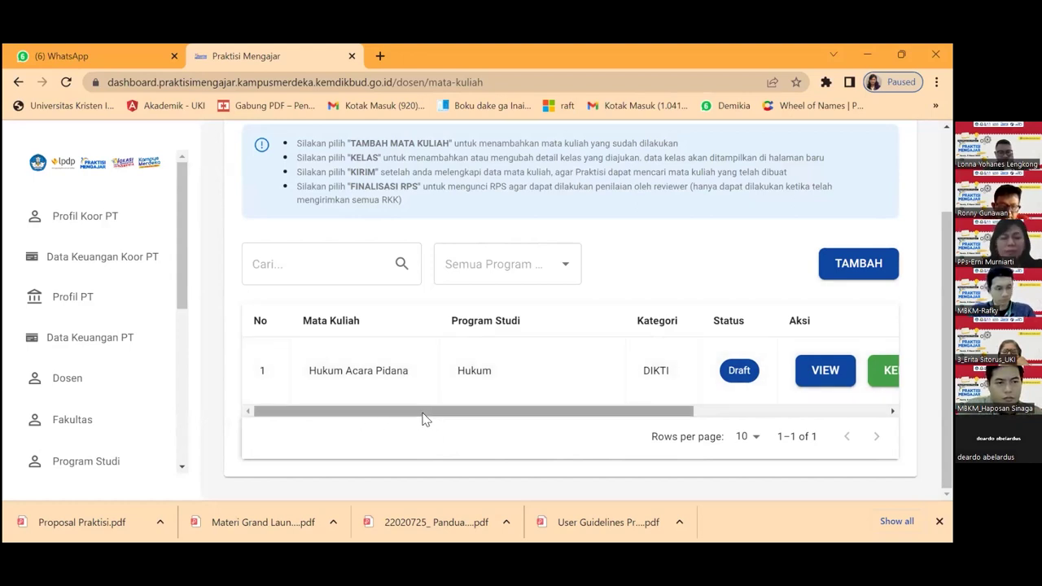
Open the Cari Praktisi page and look through the first ten practitioners, including their Jabatan, Perusahaan and Aksi columns.
scroll(110, 465, "down", 3)
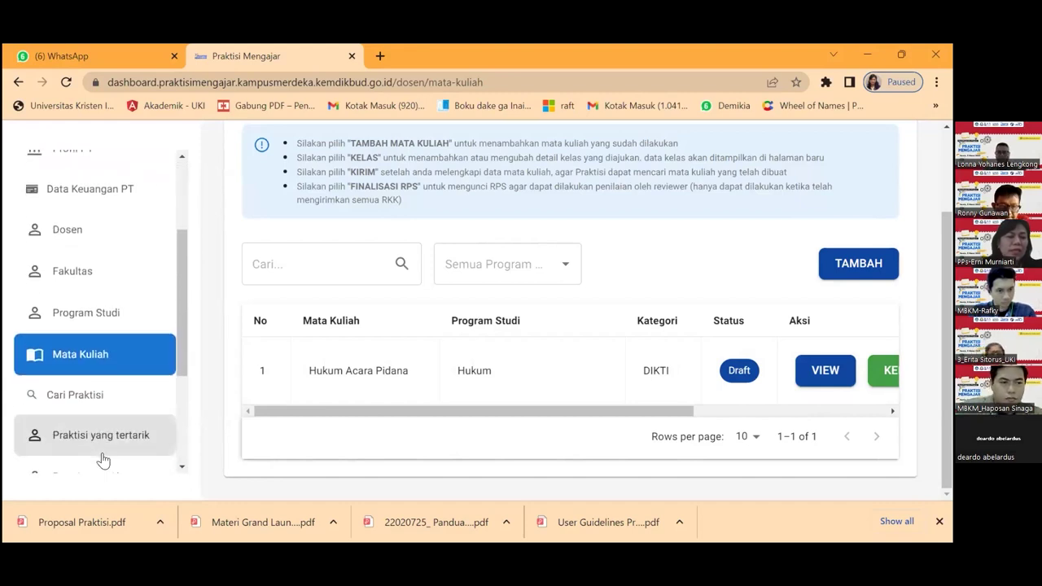
left_click(88, 398)
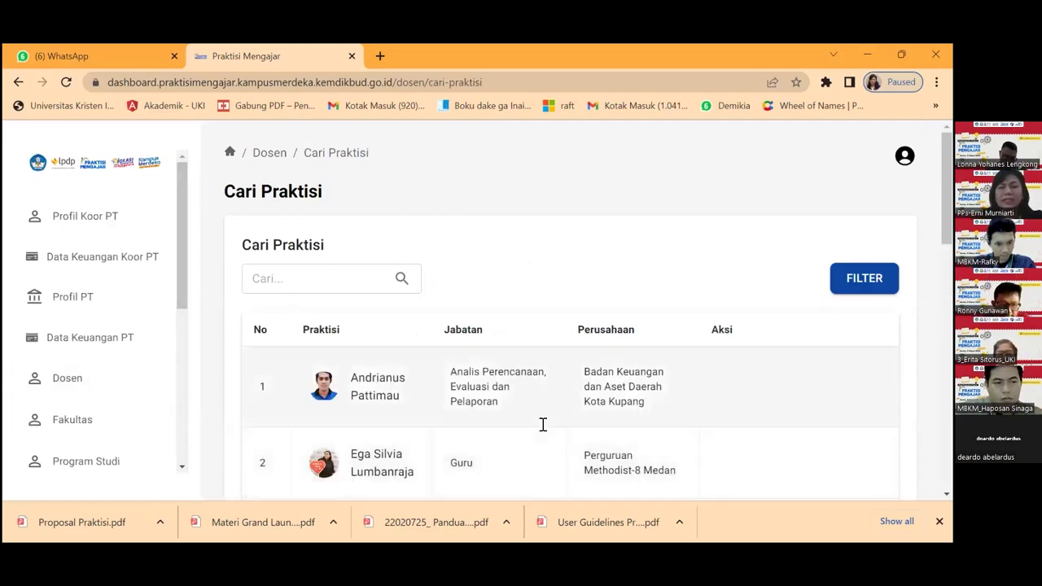
scroll(543, 423, "down", 2)
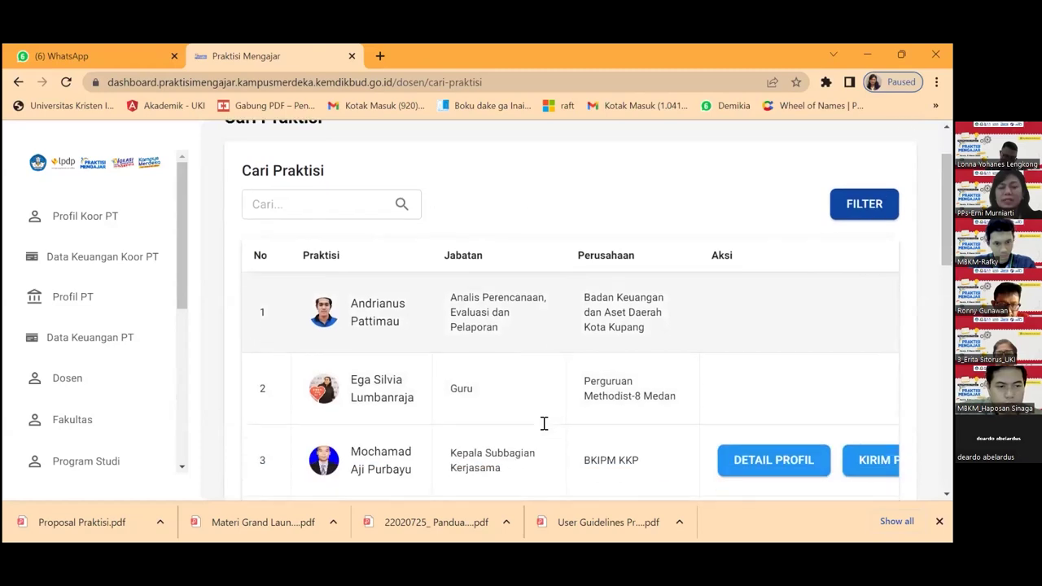
scroll(544, 423, "down", 8)
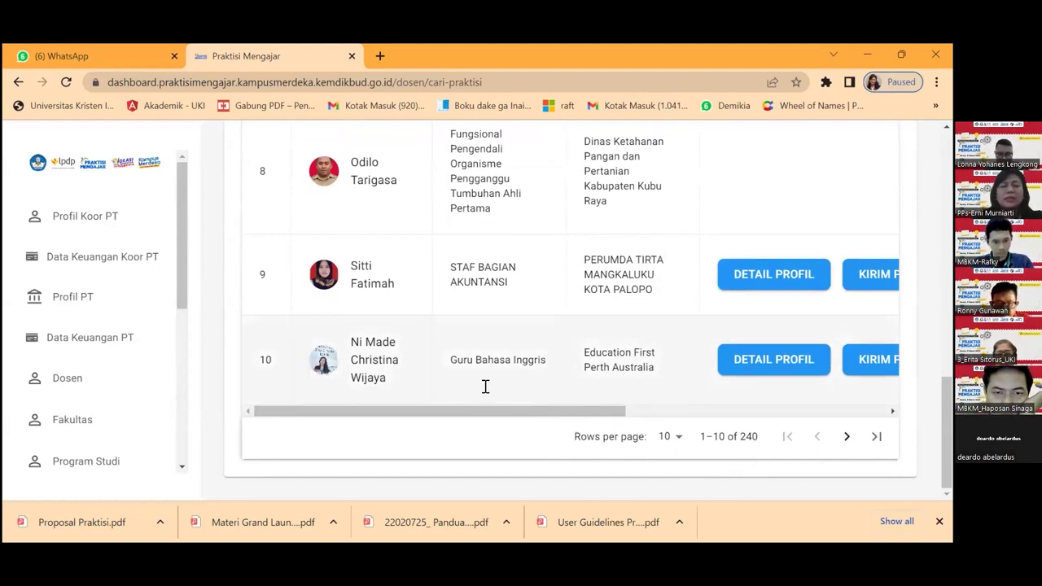
scroll(485, 386, "up", 1)
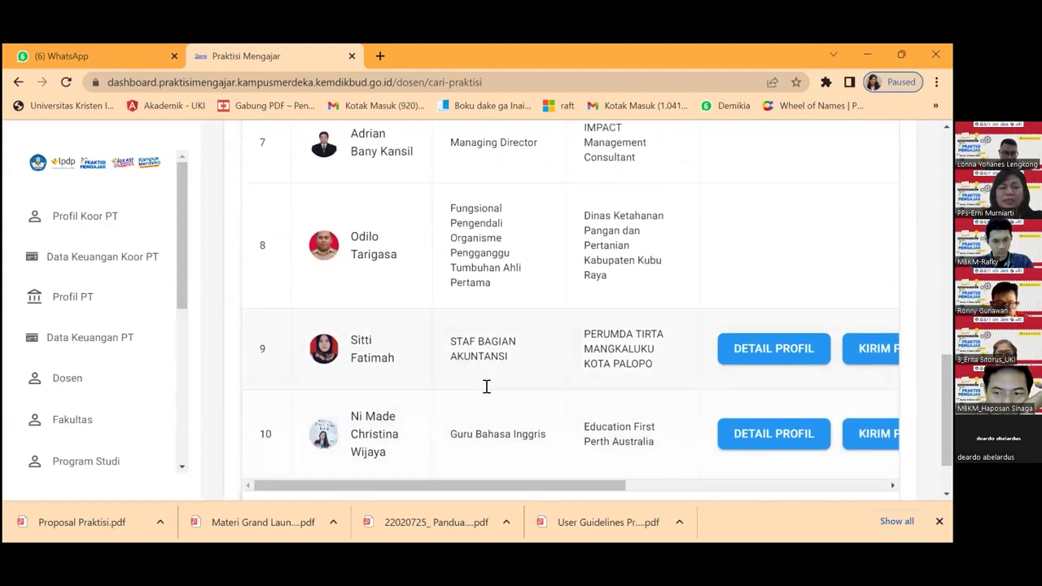
scroll(486, 386, "up", 3)
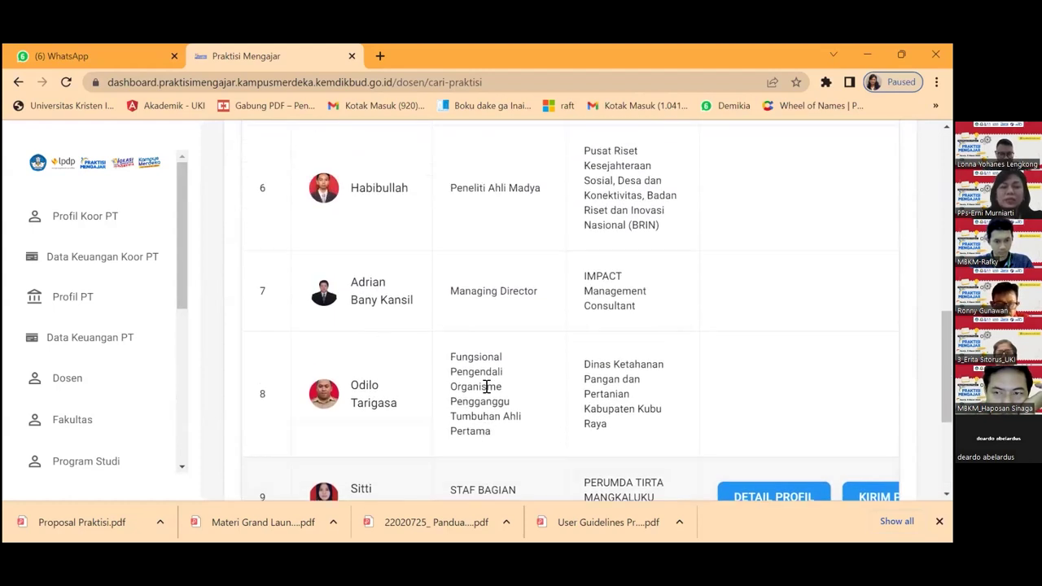
scroll(534, 378, "up", 1)
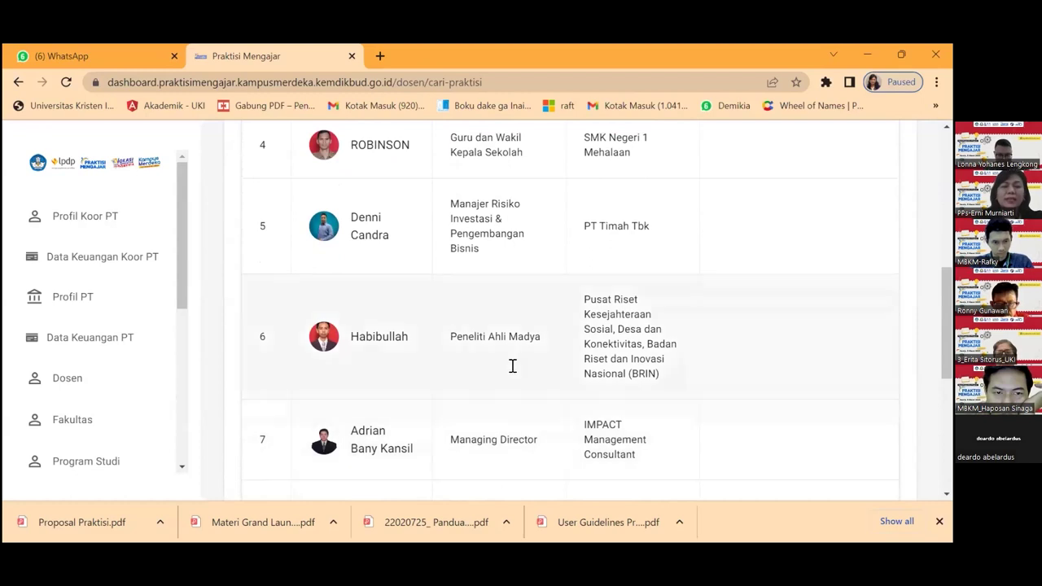
scroll(469, 367, "up", 6)
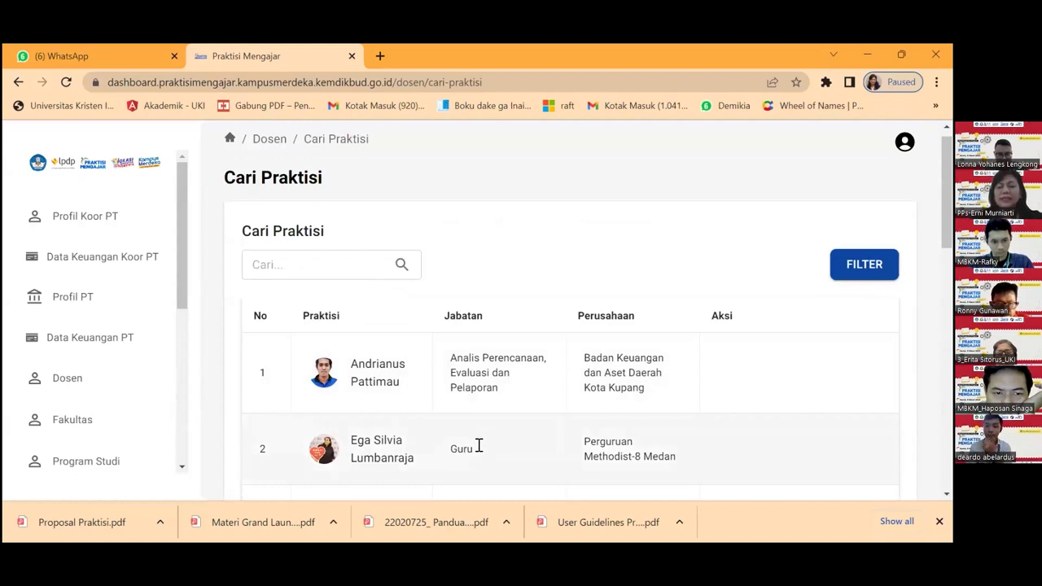
scroll(372, 432, "down", 5)
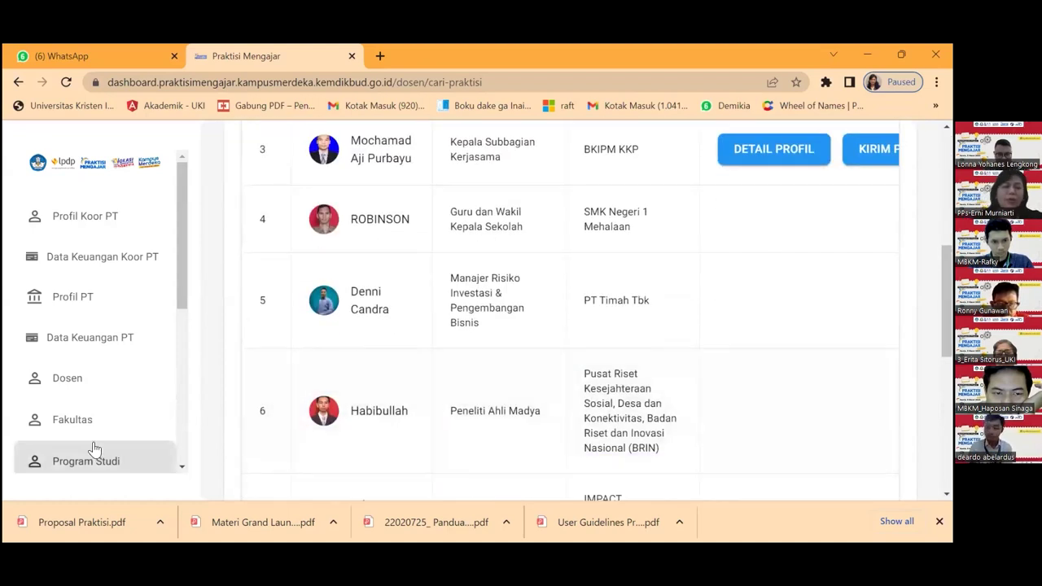
Open the Praktisi yang Tertarik page and check which practitioners are interested in teaching the proposed courses.
scroll(97, 449, "down", 3)
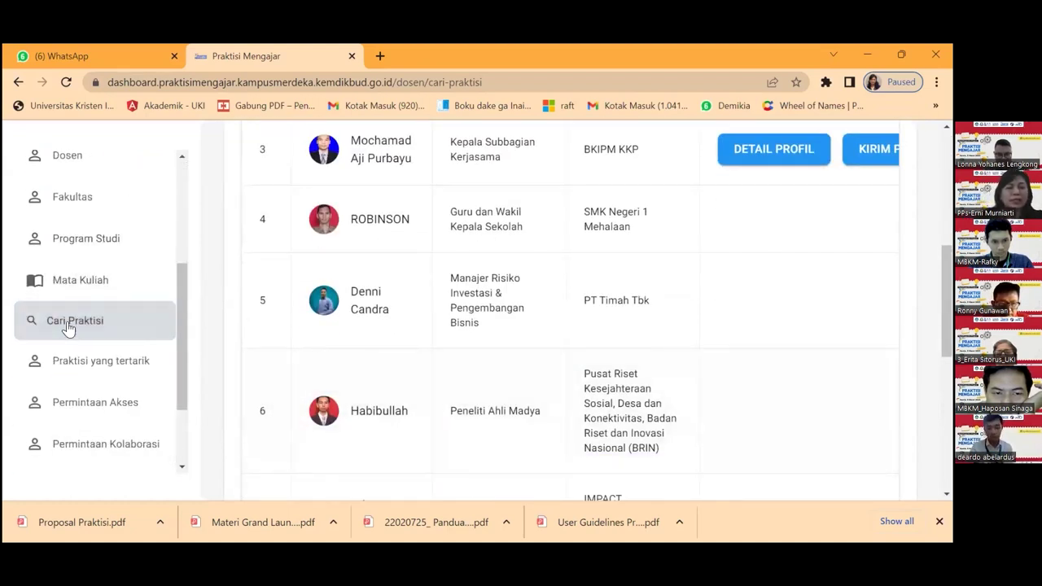
left_click(104, 366)
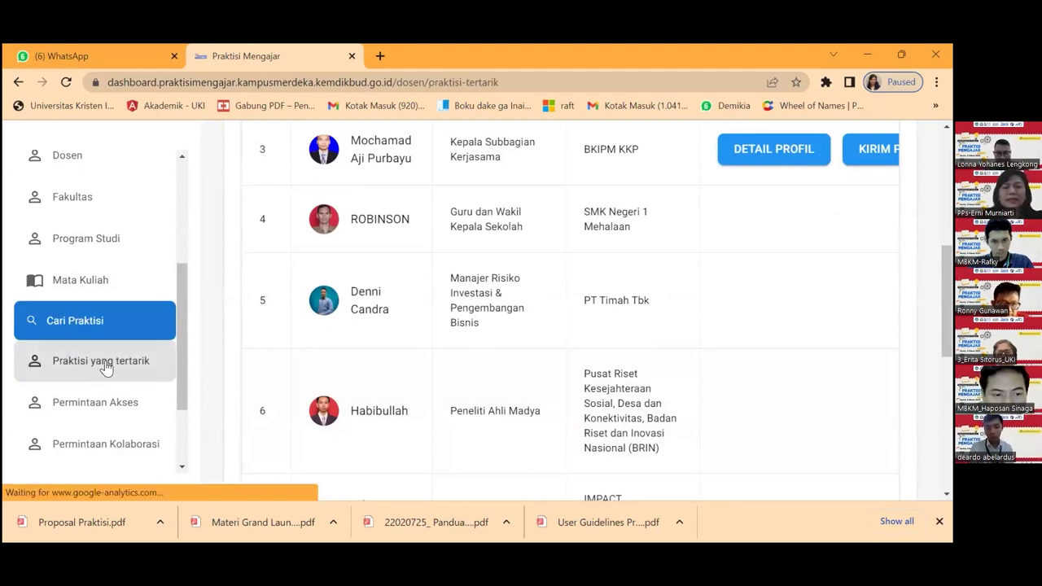
scroll(589, 399, "down", 4)
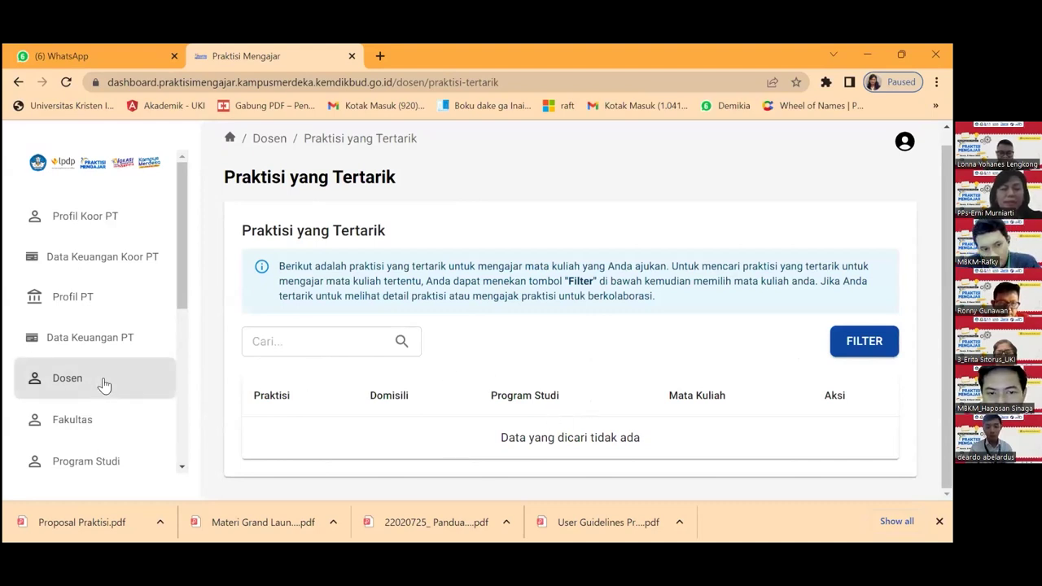
Open the Permintaan Kolaborasi page, check its list of invited practitioners and view the remaining navigation entries down to Butuh Bantuan.
scroll(104, 430, "down", 3)
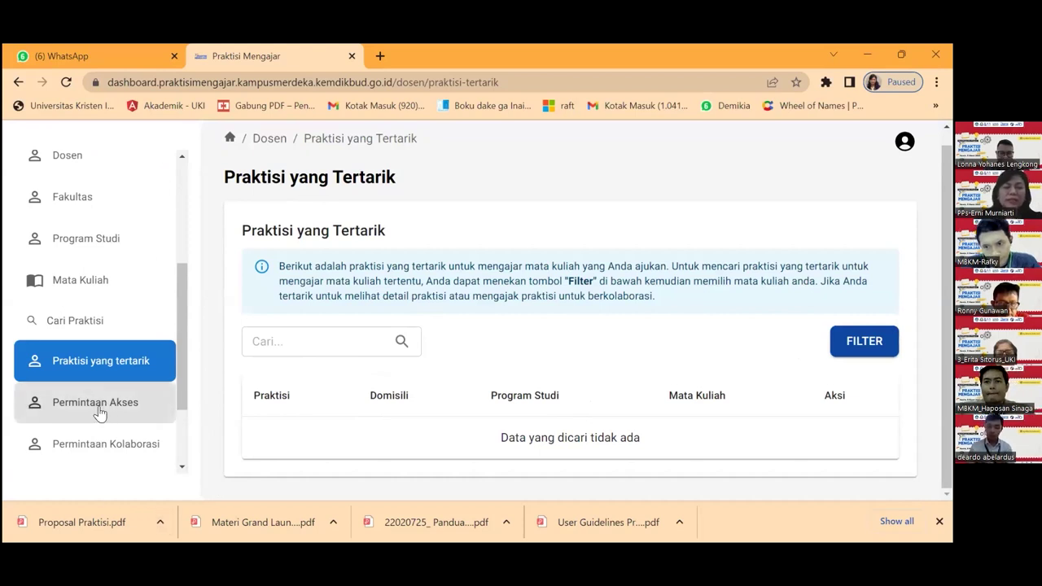
left_click(95, 447)
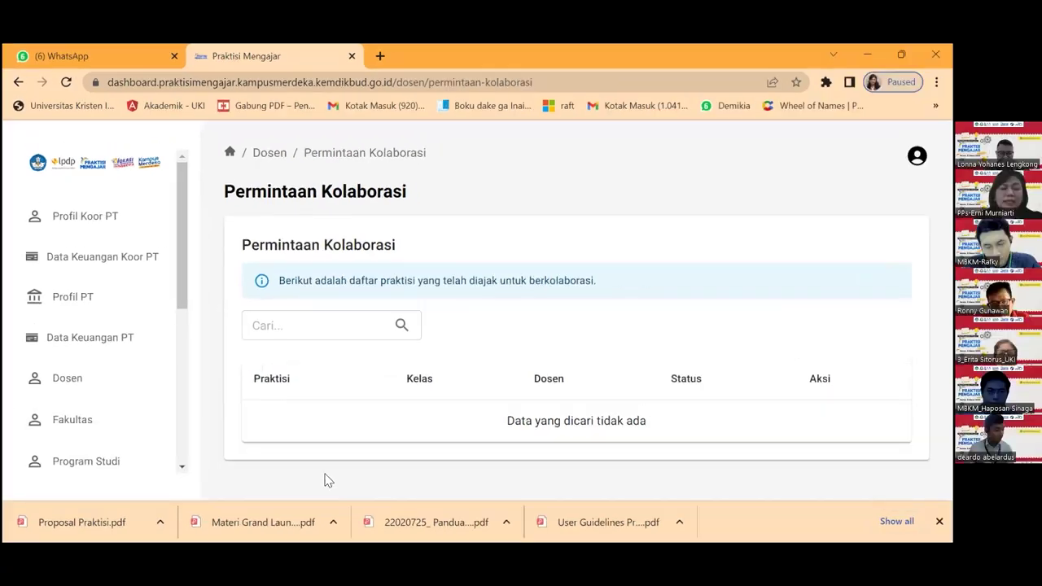
left_click_drag(176, 300, 178, 468)
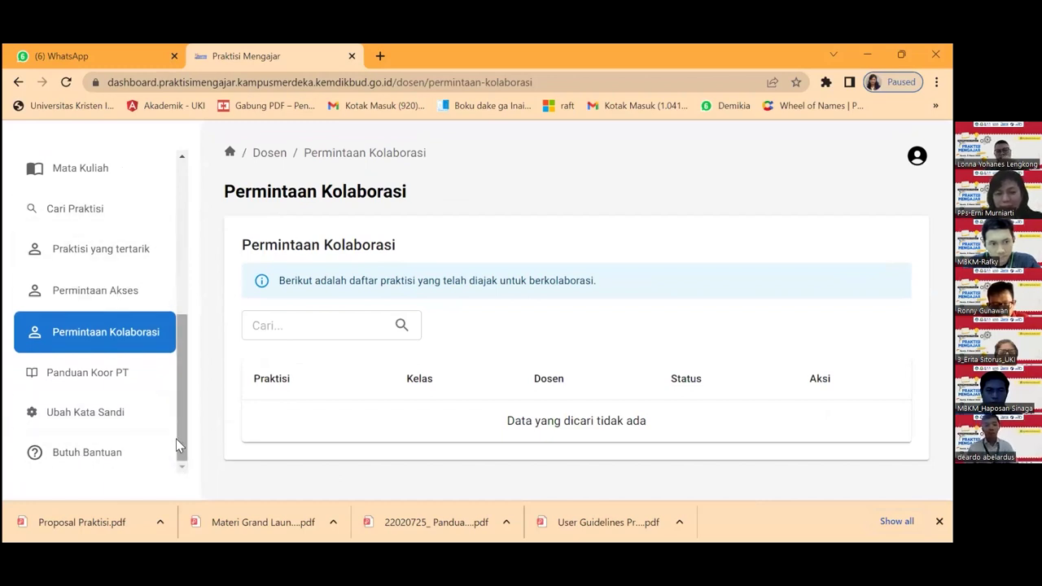
left_click_drag(175, 439, 204, 263)
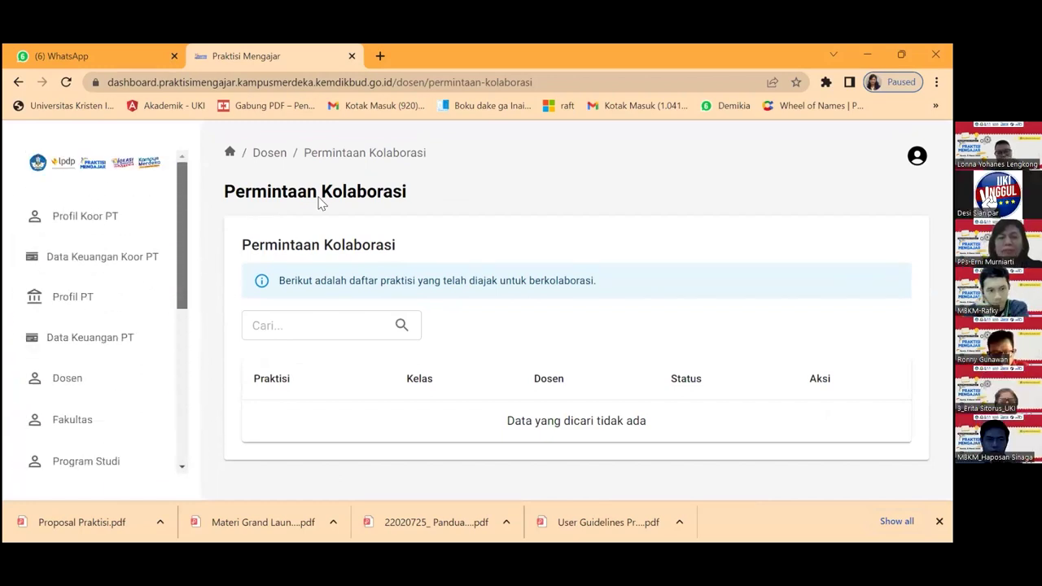